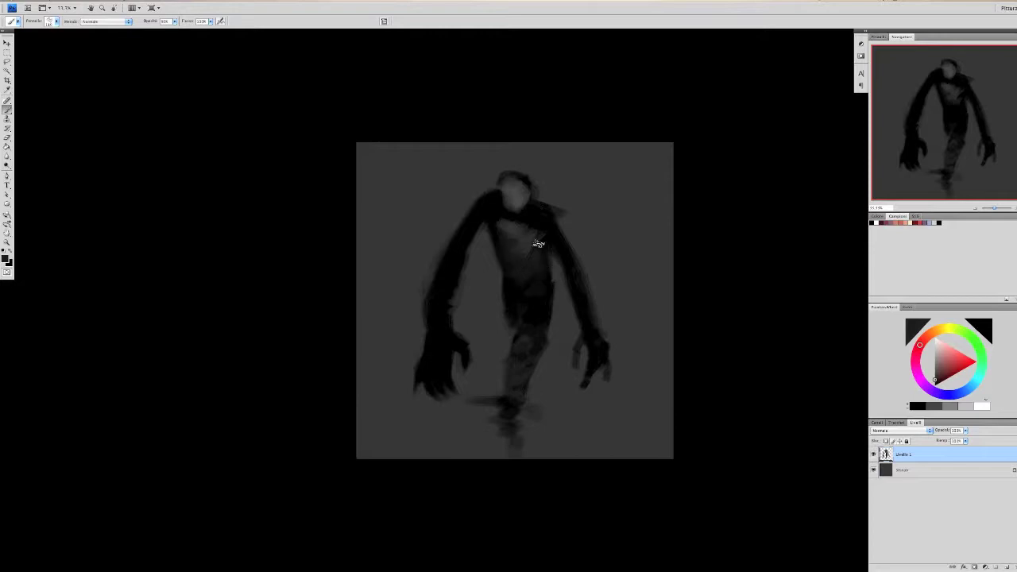
# Step: Darken the creature's torso and arms, cap its head with dark hair, and paint dark eyes on the pale face
pyautogui.moveTo(568, 216)
pyautogui.mouseDown()
pyautogui.moveTo(608, 283)
pyautogui.moveTo(600, 314)
pyautogui.mouseUp()
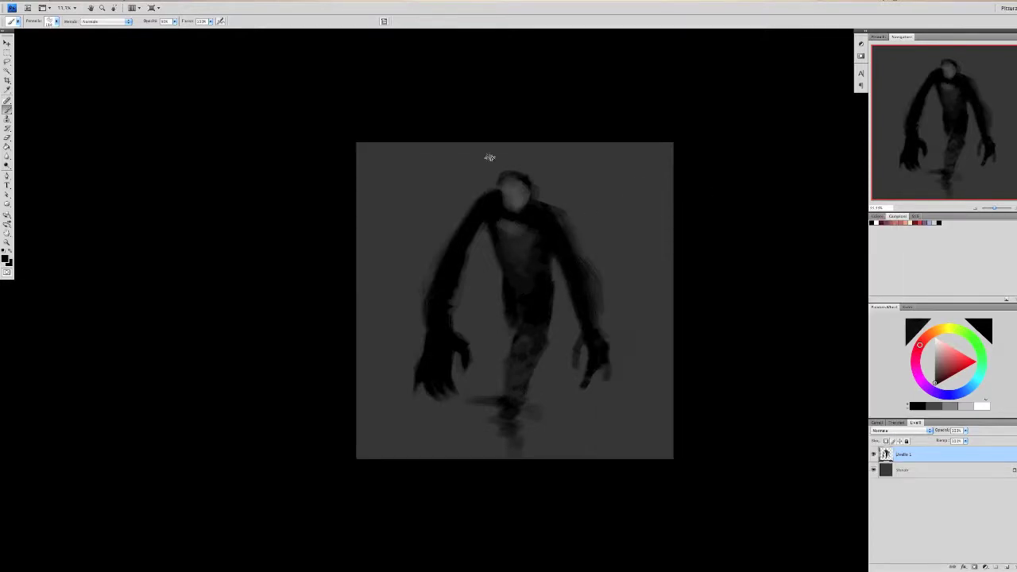
pyautogui.moveTo(526, 223); pyautogui.dragTo(491, 255)
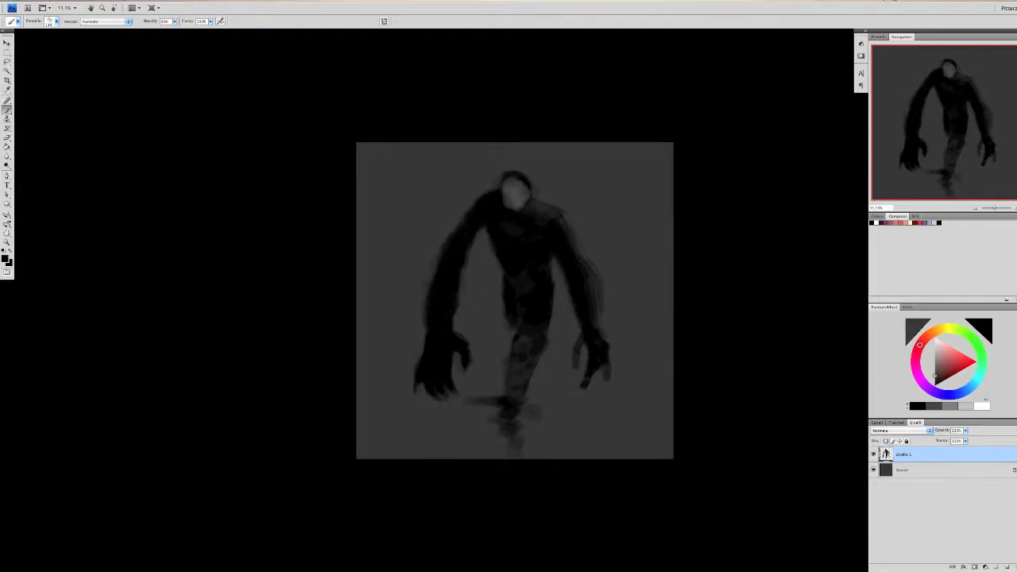
pyautogui.moveTo(528, 190)
pyautogui.mouseDown()
pyautogui.moveTo(528, 164)
pyautogui.moveTo(508, 157)
pyautogui.moveTo(545, 156)
pyautogui.mouseUp()
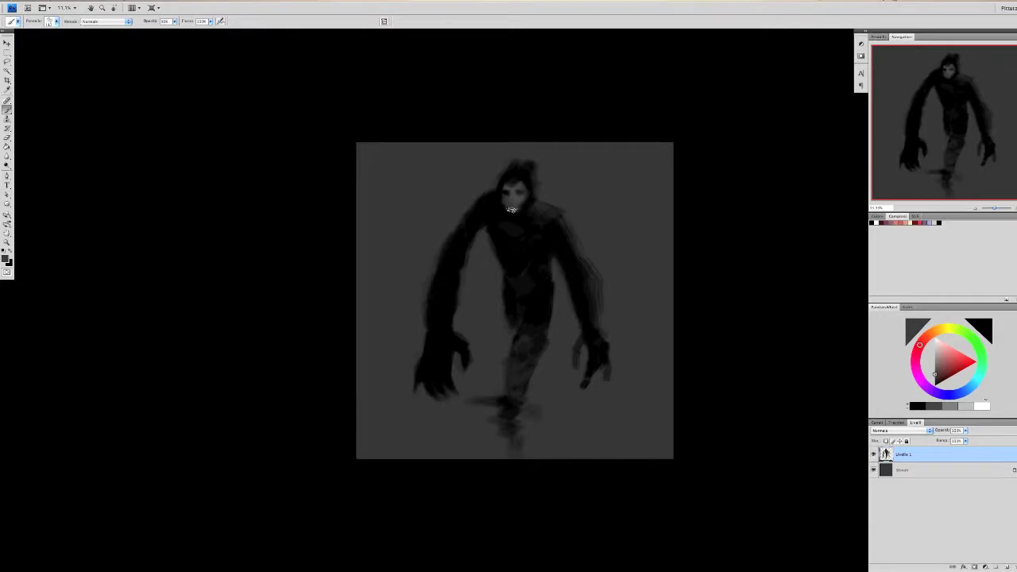
pyautogui.moveTo(503, 194)
pyautogui.mouseDown()
pyautogui.moveTo(546, 180)
pyautogui.moveTo(592, 238)
pyautogui.moveTo(601, 340)
pyautogui.moveTo(627, 262)
pyautogui.moveTo(556, 413)
pyautogui.moveTo(454, 212)
pyautogui.moveTo(363, 424)
pyautogui.moveTo(433, 389)
pyautogui.mouseUp()
# Step: Choose another brush preset and repaint the background around the creature in darker grey, roughening the edges of its arms
pyautogui.rightClick(591, 239)
pyautogui.doubleClick(652, 239)
pyautogui.moveTo(468, 208)
pyautogui.mouseDown()
pyautogui.moveTo(429, 309)
pyautogui.moveTo(469, 244)
pyautogui.moveTo(427, 337)
pyautogui.mouseUp()
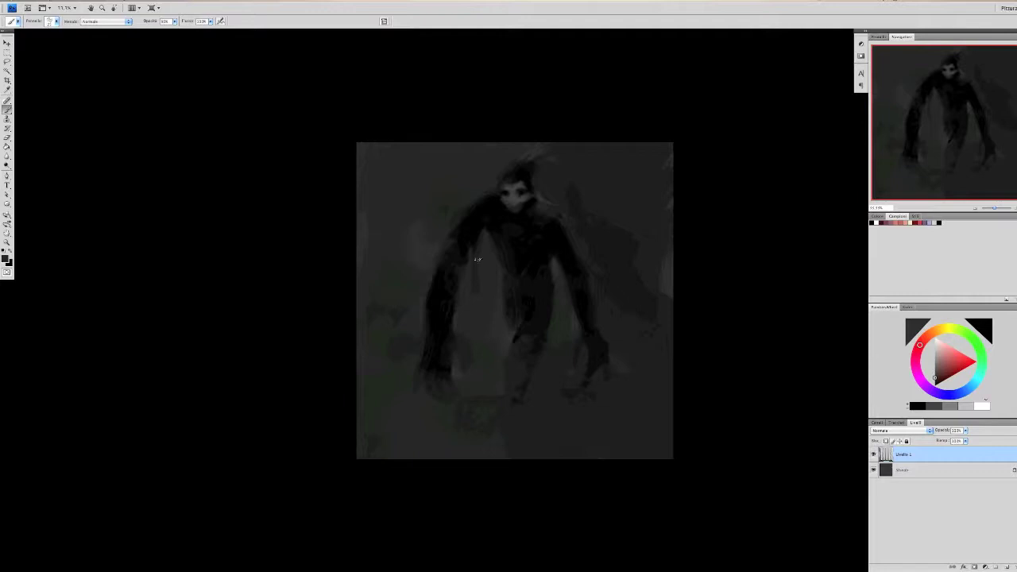
# Step: Paint chest folds, light rings around the neck, and a dark tube looping beside the creature's torso
pyautogui.moveTo(511, 245)
pyautogui.mouseDown()
pyautogui.moveTo(511, 269)
pyautogui.moveTo(533, 286)
pyautogui.mouseUp()
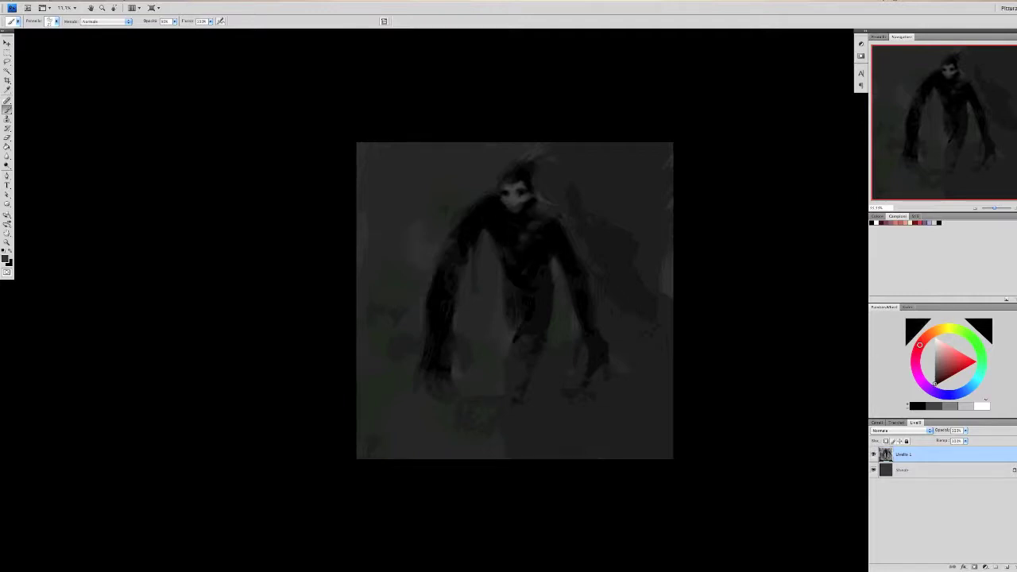
pyautogui.moveTo(485, 202); pyautogui.dragTo(439, 252)
pyautogui.moveTo(518, 199)
pyautogui.mouseDown()
pyautogui.moveTo(493, 199)
pyautogui.moveTo(498, 224)
pyautogui.mouseUp()
pyautogui.keyDown('alt'); pyautogui.click(527, 182); pyautogui.keyUp('alt')
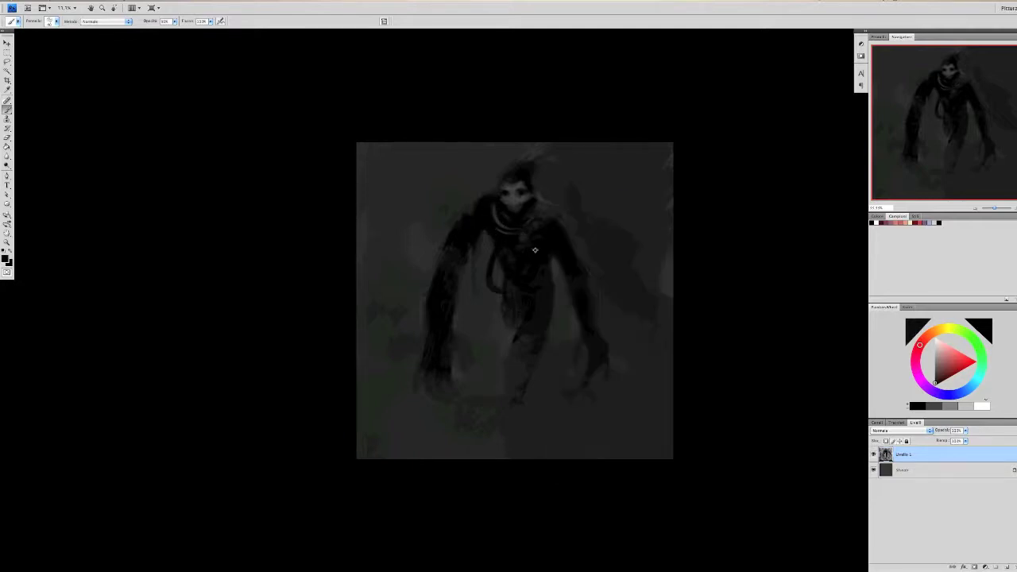
pyautogui.moveTo(581, 234)
pyautogui.mouseDown()
pyautogui.moveTo(564, 253)
pyautogui.moveTo(544, 231)
pyautogui.mouseUp()
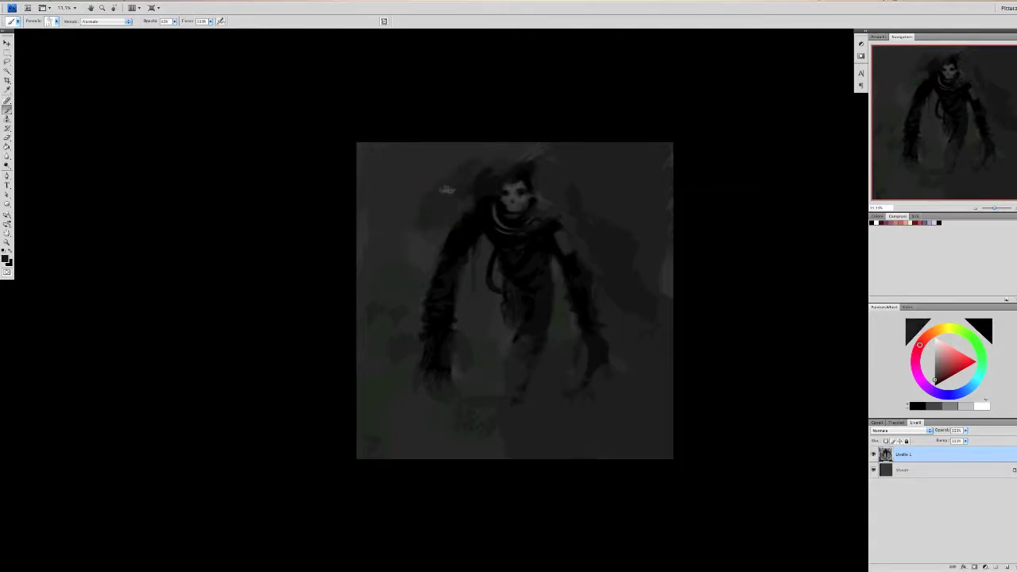
# Step: Adjust the brush and work dark, cloudy texture into the background around the creature's head, arms and legs
pyautogui.rightClick(456, 185)
pyautogui.press('Return')
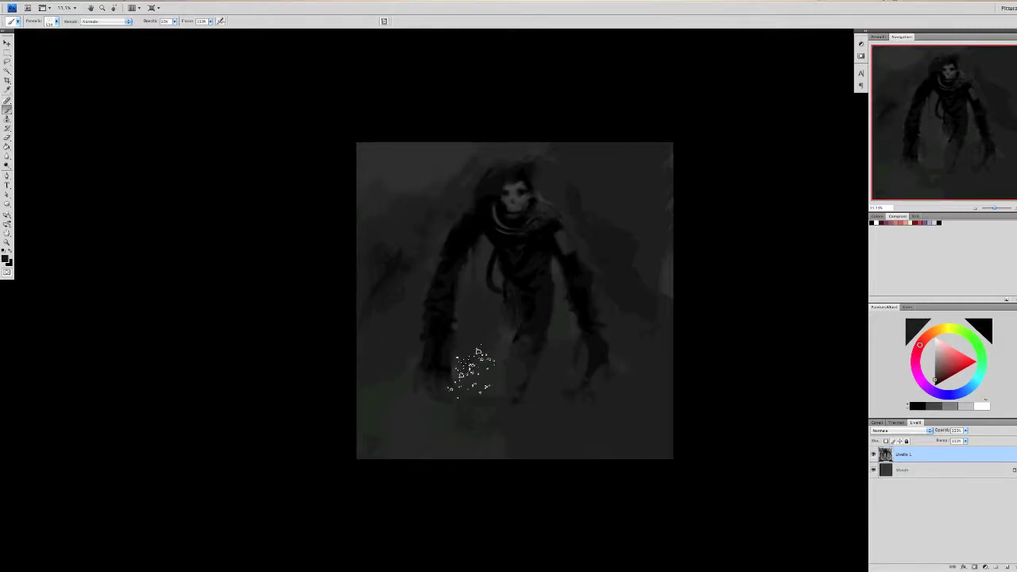
pyautogui.rightClick(569, 249)
pyautogui.press('Return')
pyautogui.moveTo(536, 325)
pyautogui.mouseDown()
pyautogui.moveTo(517, 408)
pyautogui.moveTo(488, 413)
pyautogui.moveTo(484, 363)
pyautogui.moveTo(390, 363)
pyautogui.moveTo(545, 420)
pyautogui.moveTo(556, 363)
pyautogui.moveTo(457, 353)
pyautogui.mouseUp()
# Step: Pick a lighter grey, adjust the brush, and paint pale ground around the creature's legs
pyautogui.click(981, 405)
pyautogui.rightClick(497, 282)
pyautogui.press('Return')
pyautogui.moveTo(470, 302); pyautogui.dragTo(471, 362)
# Step: Paint dark tree trunks in the upper-left background and texture the area below them with a scattered brush
pyautogui.rightClick(409, 208)
pyautogui.moveTo(375, 146)
pyautogui.mouseDown()
pyautogui.moveTo(382, 278)
pyautogui.moveTo(401, 262)
pyautogui.mouseUp()
pyautogui.press('Return')
pyautogui.rightClick(429, 288)
pyautogui.press('Return')
pyautogui.moveTo(380, 322); pyautogui.dragTo(408, 273)
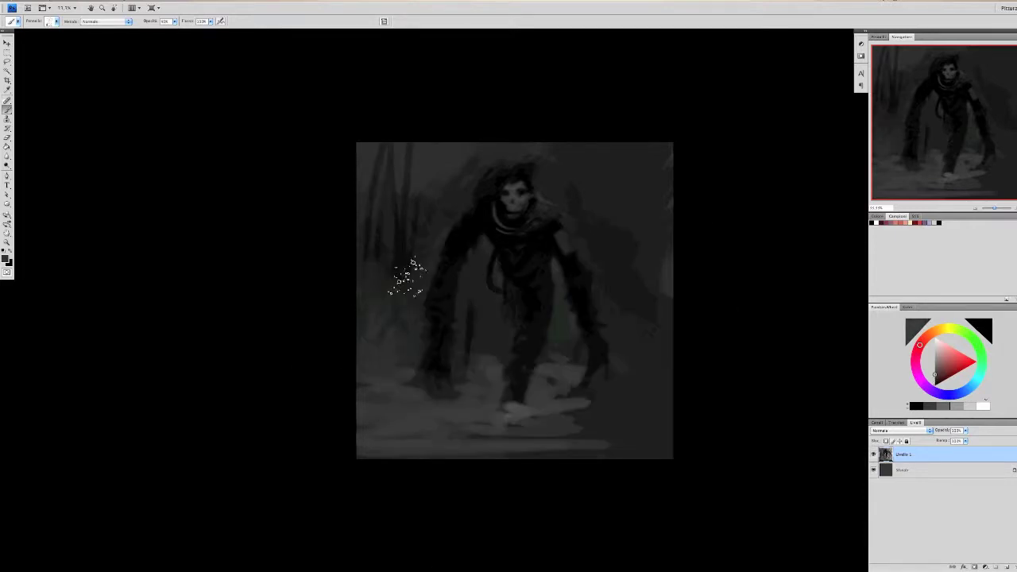
# Step: Blend soft grey mist over the ground and the lower-right background around the creature's hands
pyautogui.moveTo(623, 312)
pyautogui.mouseDown()
pyautogui.moveTo(612, 397)
pyautogui.moveTo(648, 330)
pyautogui.moveTo(590, 397)
pyautogui.moveTo(426, 426)
pyautogui.moveTo(553, 409)
pyautogui.moveTo(406, 391)
pyautogui.mouseUp()
pyautogui.rightClick(590, 397)
pyautogui.press('Return')
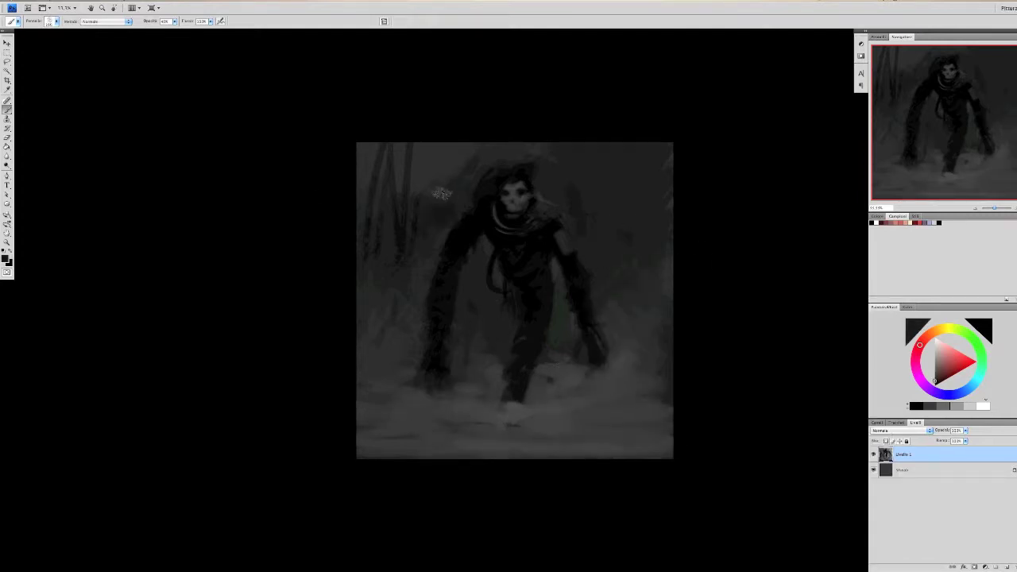
# Step: Lighten the sky behind the creature's head and shoulders with soft grey strokes, leaving a dark tree line below
pyautogui.moveTo(428, 289); pyautogui.dragTo(485, 189)
pyautogui.moveTo(373, 169)
pyautogui.mouseDown()
pyautogui.moveTo(402, 169)
pyautogui.moveTo(355, 237)
pyautogui.moveTo(417, 235)
pyautogui.moveTo(444, 155)
pyautogui.moveTo(462, 174)
pyautogui.moveTo(548, 159)
pyautogui.mouseUp()
pyautogui.rightClick(458, 147)
pyautogui.press('Return')
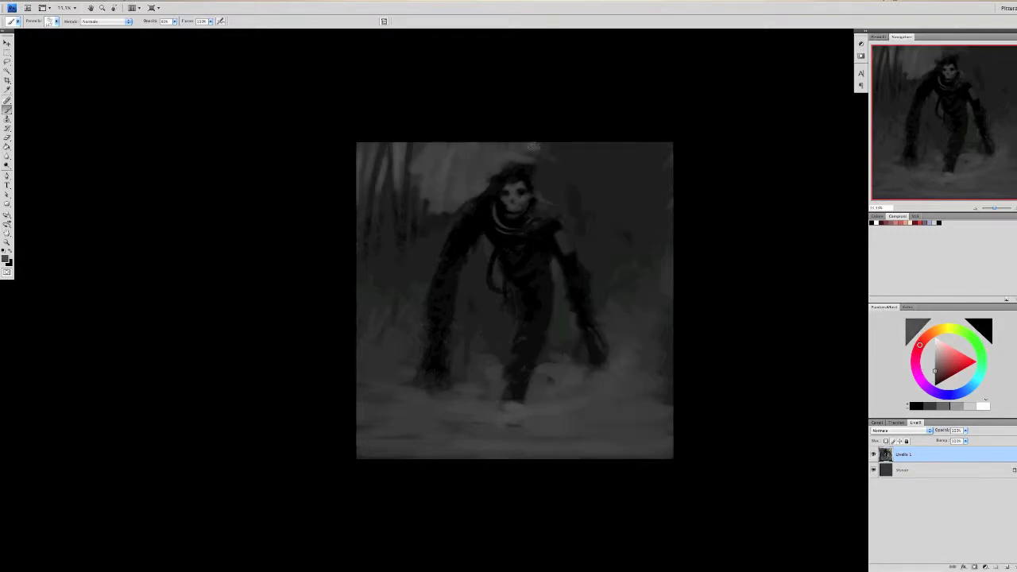
pyautogui.rightClick(552, 189)
pyautogui.press('Return')
pyautogui.moveTo(585, 200)
pyautogui.mouseDown()
pyautogui.moveTo(470, 166)
pyautogui.moveTo(591, 187)
pyautogui.moveTo(620, 290)
pyautogui.moveTo(604, 167)
pyautogui.moveTo(631, 222)
pyautogui.moveTo(638, 375)
pyautogui.moveTo(646, 156)
pyautogui.moveTo(562, 279)
pyautogui.moveTo(595, 441)
pyautogui.moveTo(395, 403)
pyautogui.mouseUp()
# Step: Lasso flat puddle-like shapes in the lower-right ground, paint inside them, and clear the selection
pyautogui.rightClick(669, 266)
pyautogui.press('Return')
pyautogui.press('l')
pyautogui.moveTo(558, 432)
pyautogui.mouseDown()
pyautogui.moveTo(617, 424)
pyautogui.moveTo(610, 427)
pyautogui.moveTo(600, 337)
pyautogui.mouseUp()
pyautogui.press('b')
pyautogui.hotkey('ctrl', 'd')
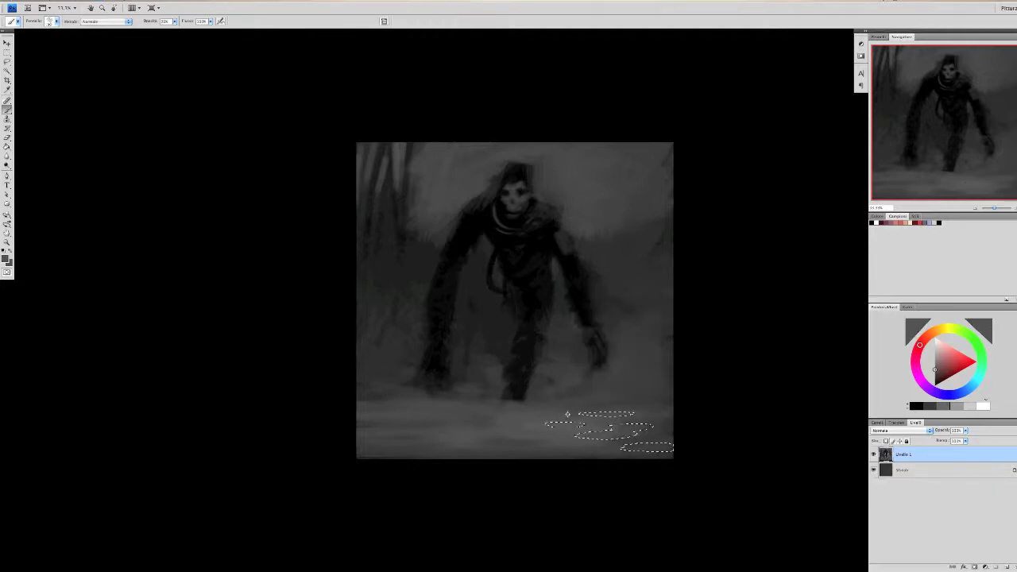
pyautogui.rightClick(564, 415)
pyautogui.press('Return')
pyautogui.hotkey('ctrl', 'd')
# Step: Extend the creature's leg into a dark foot and brush light streaks across the ground around it
pyautogui.rightClick(616, 334)
pyautogui.press('Return')
pyautogui.moveTo(517, 373)
pyautogui.mouseDown()
pyautogui.moveTo(515, 417)
pyautogui.moveTo(528, 402)
pyautogui.moveTo(539, 446)
pyautogui.moveTo(535, 414)
pyautogui.moveTo(499, 424)
pyautogui.moveTo(508, 446)
pyautogui.mouseUp()
pyautogui.rightClick(537, 373)
pyautogui.press('Return')
pyautogui.moveTo(385, 435)
pyautogui.mouseDown()
pyautogui.moveTo(493, 437)
pyautogui.moveTo(365, 429)
pyautogui.moveTo(476, 413)
pyautogui.moveTo(397, 445)
pyautogui.moveTo(604, 441)
pyautogui.moveTo(556, 357)
pyautogui.mouseUp()
# Step: Add a new layer and darken the picture's edges with black-to-transparent gradients from the left, bottom and upper-right corner
pyautogui.click(996, 566)
pyautogui.click(6, 147)
pyautogui.press('d')
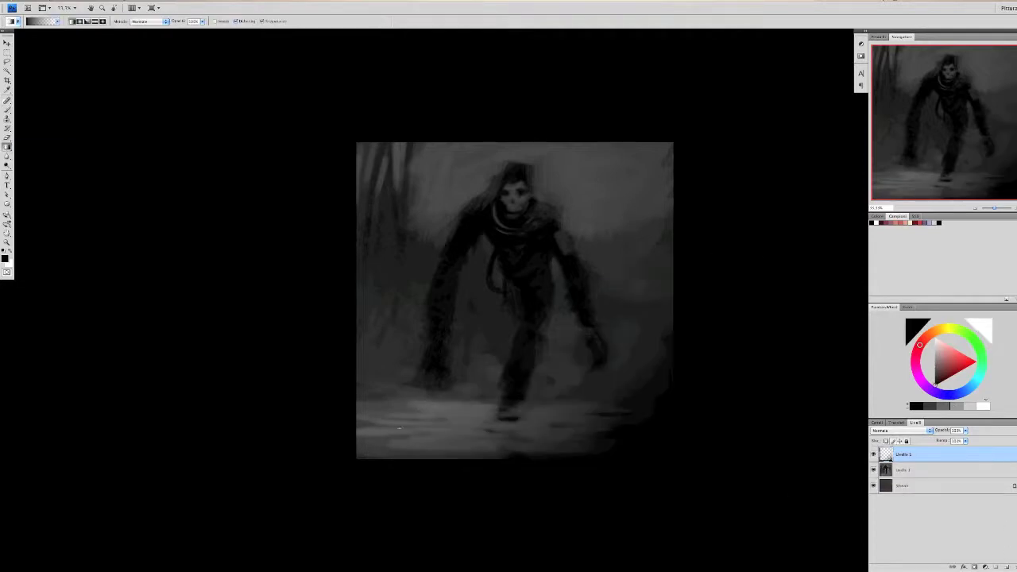
pyautogui.moveTo(355, 333); pyautogui.dragTo(429, 317)
pyautogui.moveTo(509, 459); pyautogui.dragTo(509, 373)
pyautogui.moveTo(681, 146); pyautogui.dragTo(603, 263)
# Step: Change the blend mode of the dark gradient layer and merge it down into the painting
pyautogui.click(900, 430)
pyautogui.click(889, 497)
pyautogui.hotkey('ctrl', 'e')
pyautogui.press('b')
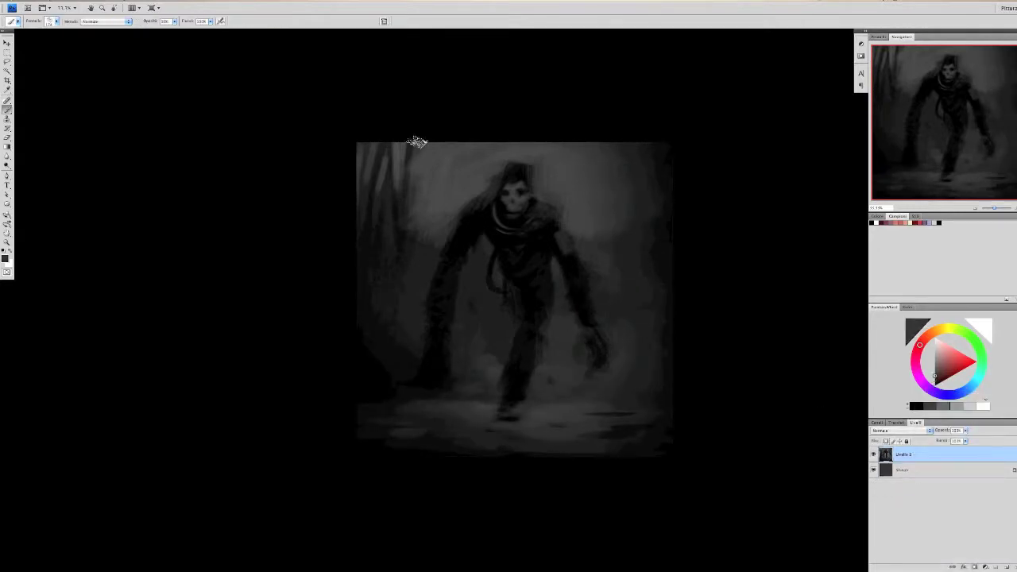
# Step: Add a white gradient glow outward from the creature's head on a new Overlay layer and merge it down
pyautogui.click(996, 566)
pyautogui.press('x')
pyautogui.press('g')
pyautogui.moveTo(516, 202); pyautogui.dragTo(469, 357)
pyautogui.hotkey('shift', 'alt', 'o')
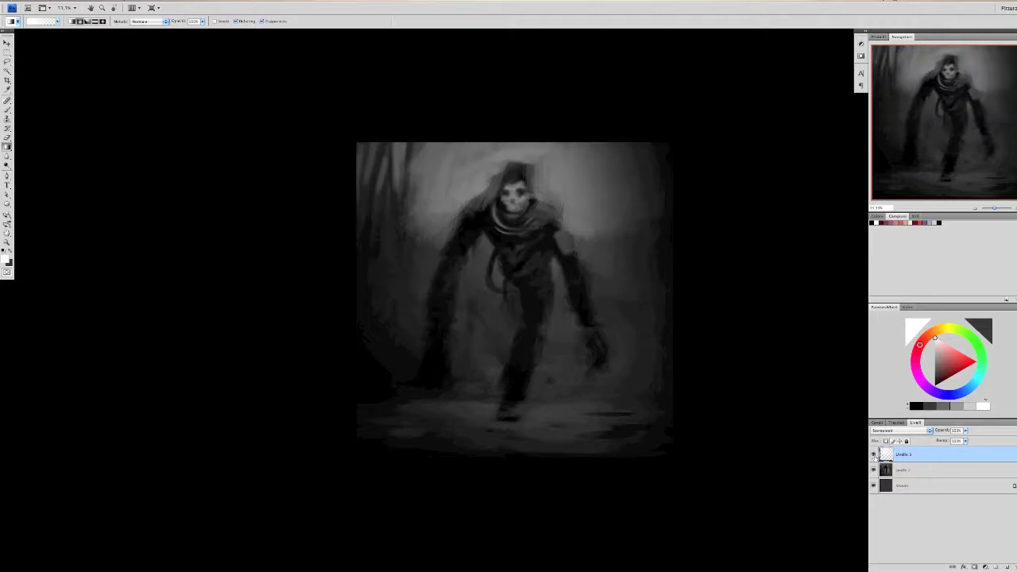
pyautogui.hotkey('ctrl', 'e')
# Step: Paint the ground around the foot with dark and light horizontal streaks on both sides
pyautogui.press('b')
pyautogui.press('x')
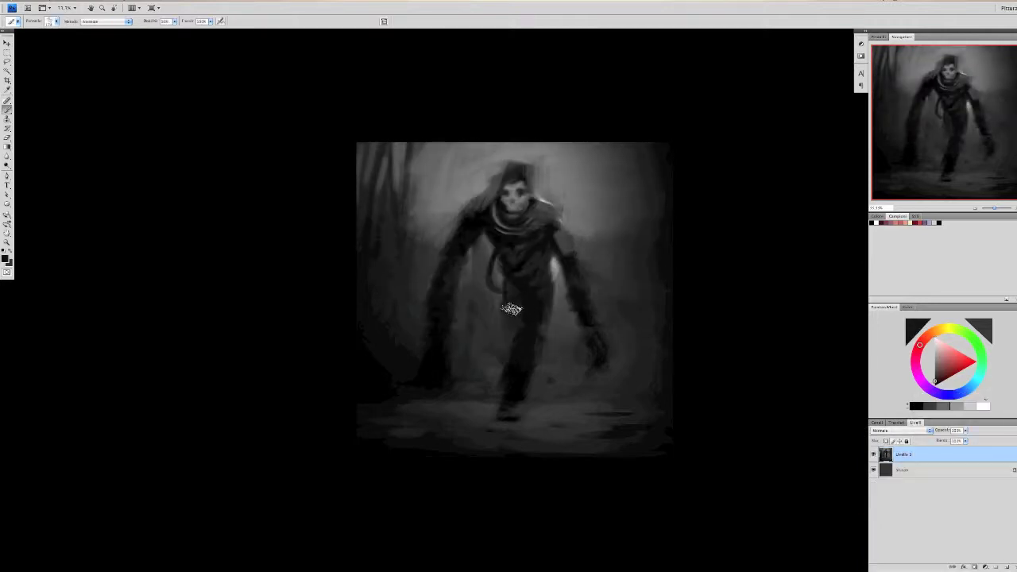
pyautogui.moveTo(489, 422)
pyautogui.mouseDown()
pyautogui.moveTo(391, 414)
pyautogui.moveTo(389, 427)
pyautogui.mouseUp()
pyautogui.rightClick(457, 429)
pyautogui.press('Return')
pyautogui.moveTo(464, 445); pyautogui.dragTo(417, 423)
pyautogui.moveTo(572, 417); pyautogui.dragTo(625, 415)
pyautogui.rightClick(580, 413)
pyautogui.press('Return')
# Step: Paint more thin vertical tree trunks in the background to the left of the creature's head
pyautogui.moveTo(438, 153)
pyautogui.mouseDown()
pyautogui.moveTo(433, 235)
pyautogui.moveTo(424, 235)
pyautogui.mouseUp()
pyautogui.moveTo(437, 145); pyautogui.dragTo(435, 270)
pyautogui.moveTo(427, 146); pyautogui.dragTo(425, 227)
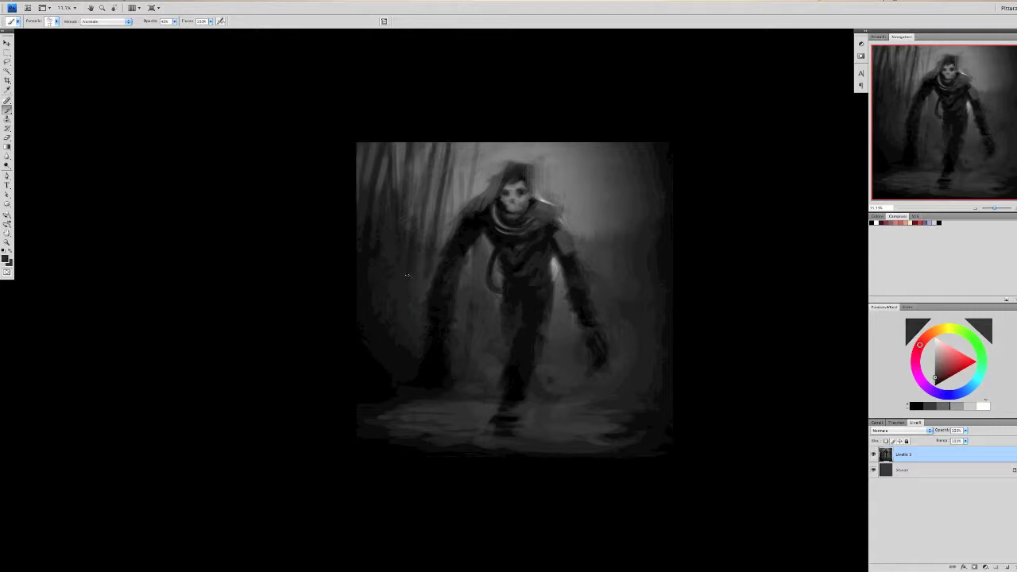
# Step: Adjust the brush and paint a textured bush at the left edge beside the creature's arm
pyautogui.rightClick(438, 245)
pyautogui.press('Escape')
pyautogui.rightClick(431, 230)
pyautogui.press('Escape')
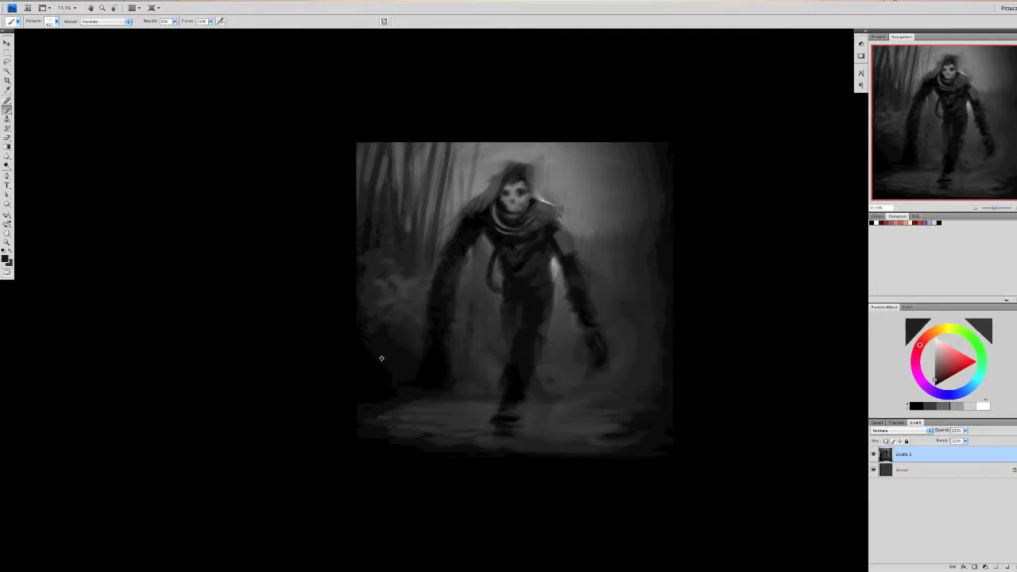
pyautogui.moveTo(405, 338); pyautogui.dragTo(367, 274)
# Step: Paint lighter sky and dark foliage masses along the right side of the background
pyautogui.moveTo(627, 262); pyautogui.dragTo(590, 170)
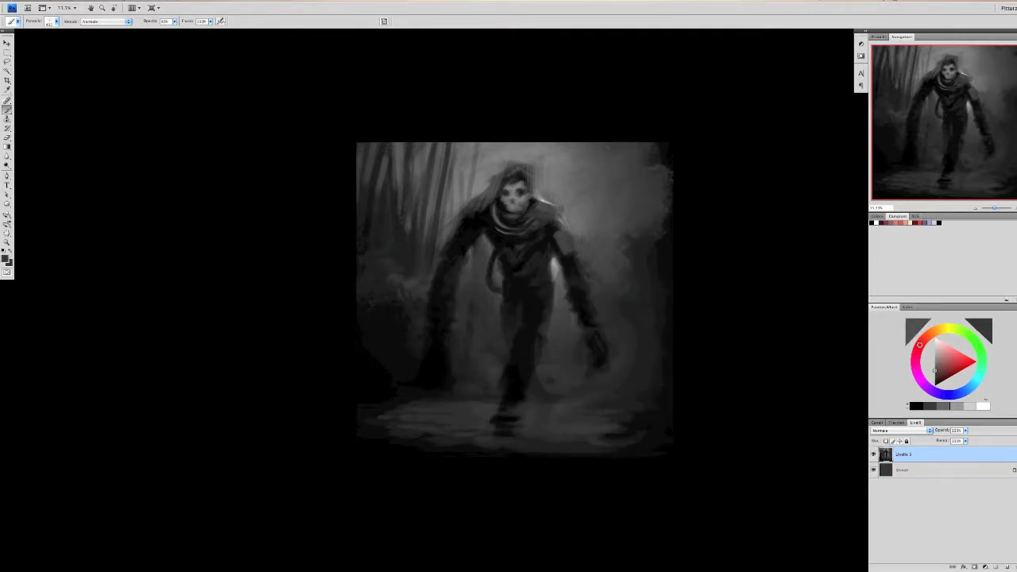
pyautogui.moveTo(663, 190); pyautogui.dragTo(665, 155)
pyautogui.moveTo(650, 276); pyautogui.dragTo(655, 305)
# Step: Adjust the brush repeatedly and paint vertical trunks and a leafy tree in the upper-right background
pyautogui.rightClick(633, 211)
pyautogui.press('Escape')
pyautogui.rightClick(644, 213)
pyautogui.press('Return')
pyautogui.rightClick(631, 221)
pyautogui.press('Escape')
pyautogui.rightClick(636, 188)
pyautogui.press('Escape')
pyautogui.rightClick(652, 206)
pyautogui.press('Escape')
pyautogui.rightClick(648, 195)
pyautogui.press('Escape')
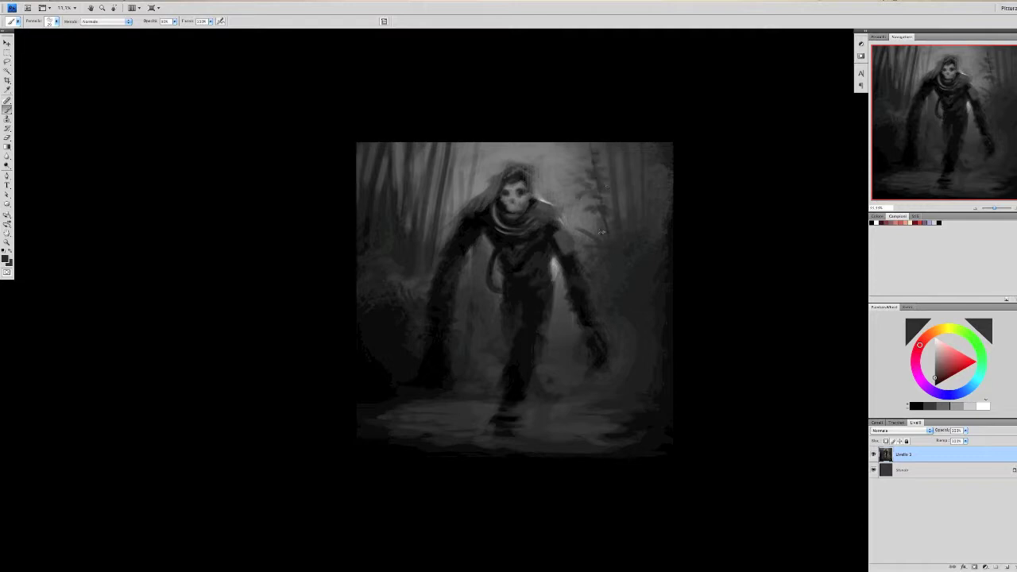
# Step: Brighten the gap between the torso and the right-hand arm, and thicken the foliage of the tree behind the shoulder
pyautogui.moveTo(555, 270)
pyautogui.mouseDown()
pyautogui.moveTo(566, 303)
pyautogui.moveTo(548, 191)
pyautogui.moveTo(514, 153)
pyautogui.moveTo(599, 153)
pyautogui.mouseUp()
pyautogui.rightClick(572, 280)
pyautogui.press('Escape')
pyautogui.rightClick(631, 163)
pyautogui.press('Escape')
pyautogui.rightClick(627, 165)
pyautogui.press('Escape')
pyautogui.rightClick(641, 178)
pyautogui.press('Escape')
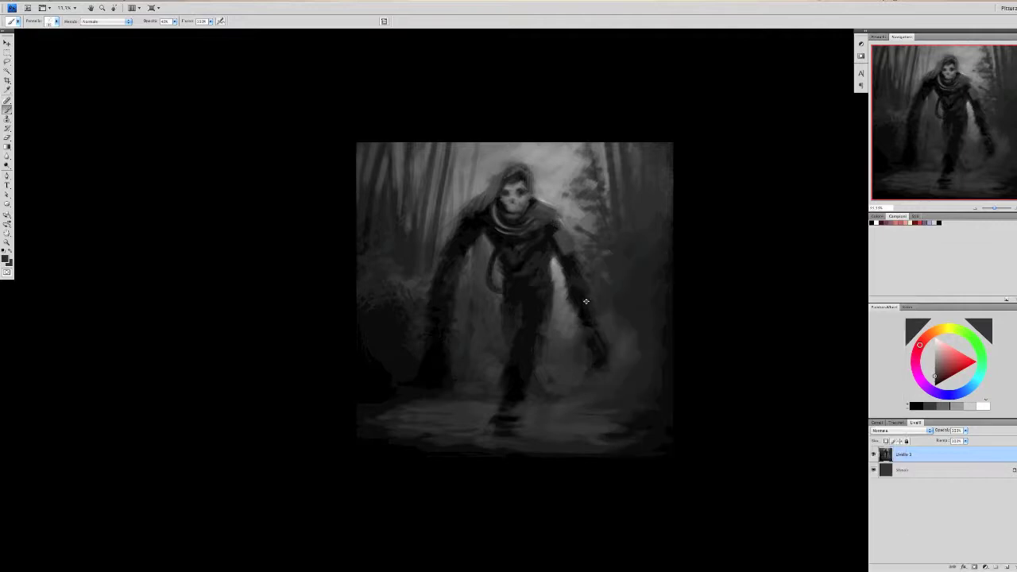
# Step: Adjust the brush, lighten the ground below the right-hand arm, and dab pale leaves between the left-hand arm and the leg
pyautogui.rightClick(622, 284)
pyautogui.press('Escape')
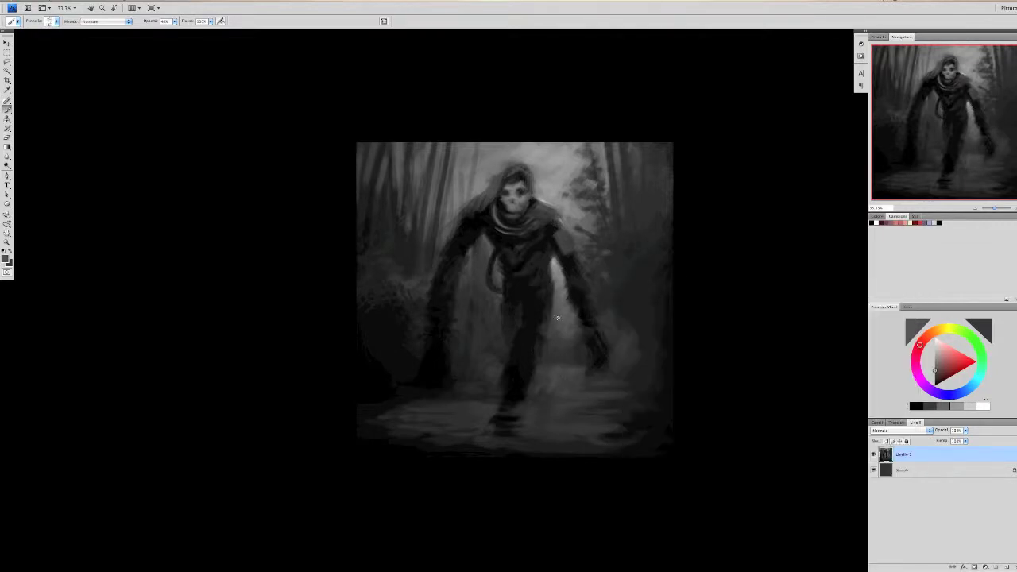
pyautogui.rightClick(625, 302)
pyautogui.press('Escape')
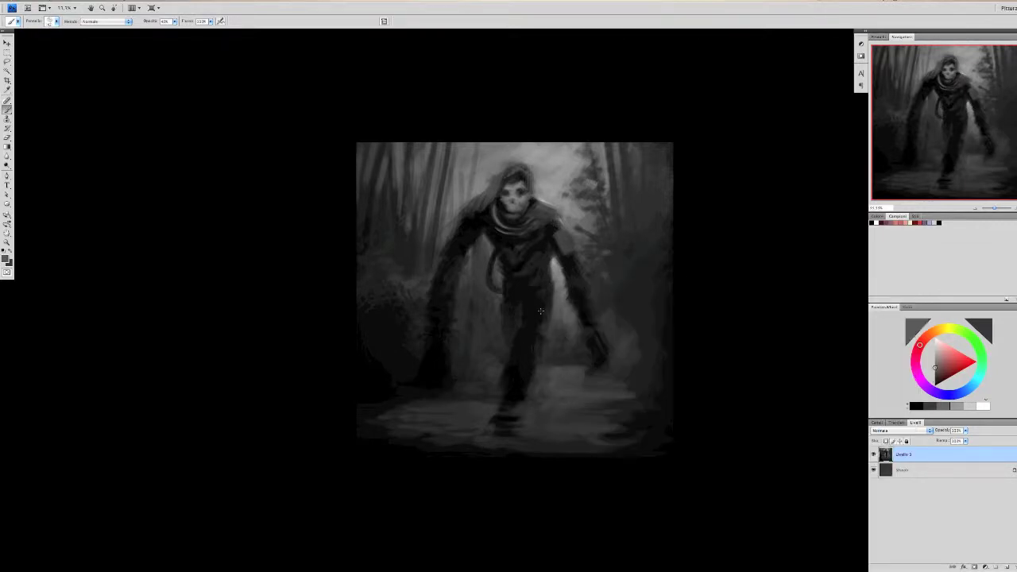
pyautogui.rightClick(599, 263)
pyautogui.press('Escape')
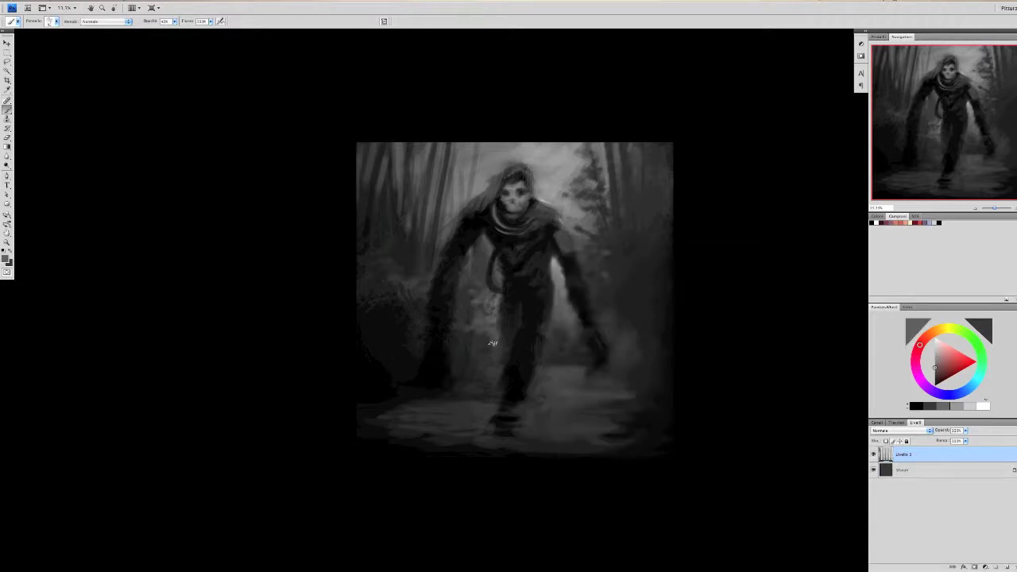
pyautogui.rightClick(548, 306)
pyautogui.press('Escape')
# Step: Add a new layer and paint grey mist across the ground over the creature's lower leg
pyautogui.hotkey('ctrl', 'shift', 'alt', 'n')
pyautogui.moveTo(640, 433)
pyautogui.mouseDown()
pyautogui.moveTo(664, 414)
pyautogui.moveTo(495, 445)
pyautogui.moveTo(675, 351)
pyautogui.moveTo(635, 397)
pyautogui.mouseUp()
pyautogui.moveTo(407, 328)
pyautogui.mouseDown()
pyautogui.moveTo(373, 444)
pyautogui.moveTo(397, 397)
pyautogui.moveTo(502, 403)
pyautogui.mouseUp()
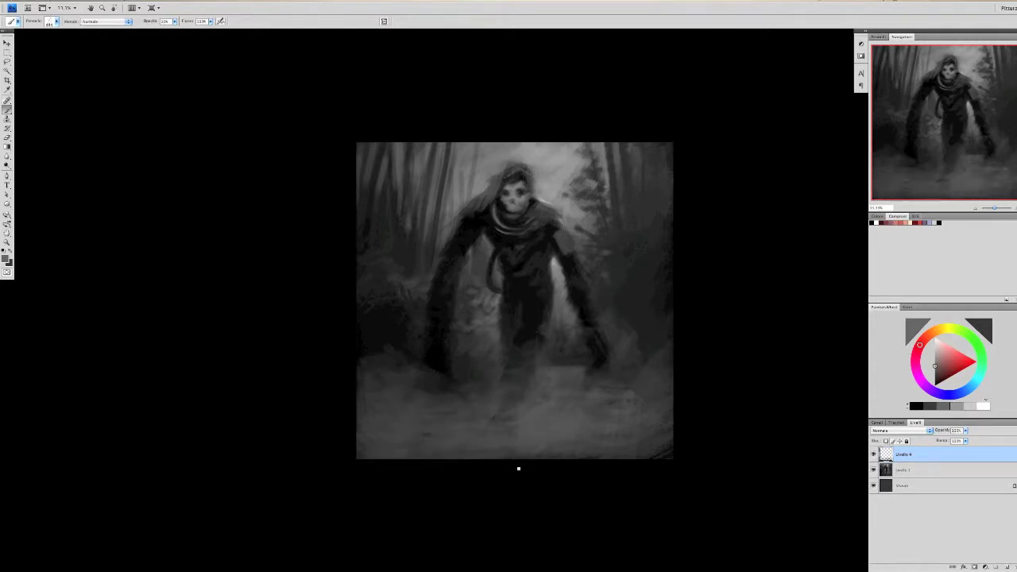
pyautogui.press('Return')
# Step: Add a new layer and draw black-to-transparent gradients inward from the right and left edges of the picture
pyautogui.click(996, 566)
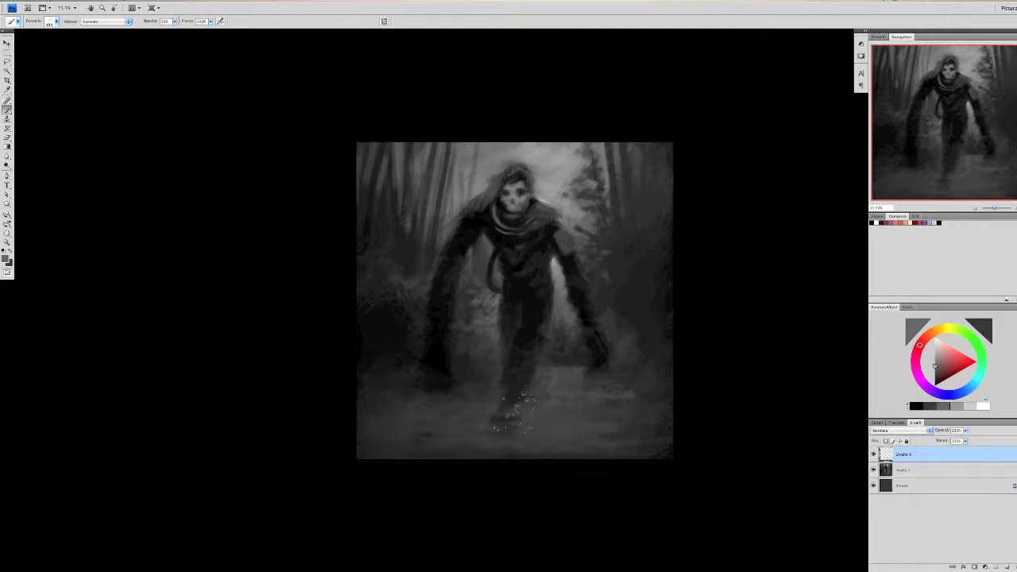
pyautogui.press('g')
pyautogui.press('d')
pyautogui.moveTo(675, 302); pyautogui.dragTo(603, 302)
pyautogui.moveTo(355, 318); pyautogui.dragTo(429, 318)
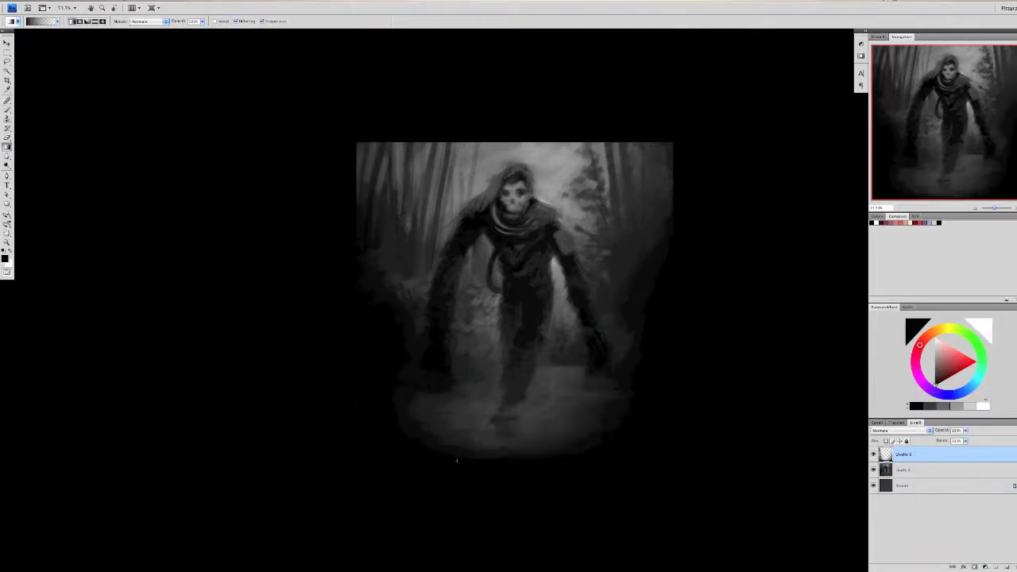
# Step: Set the dark vignette layer to Multiply and merge it down into the painting
pyautogui.click(900, 430)
pyautogui.click(890, 469)
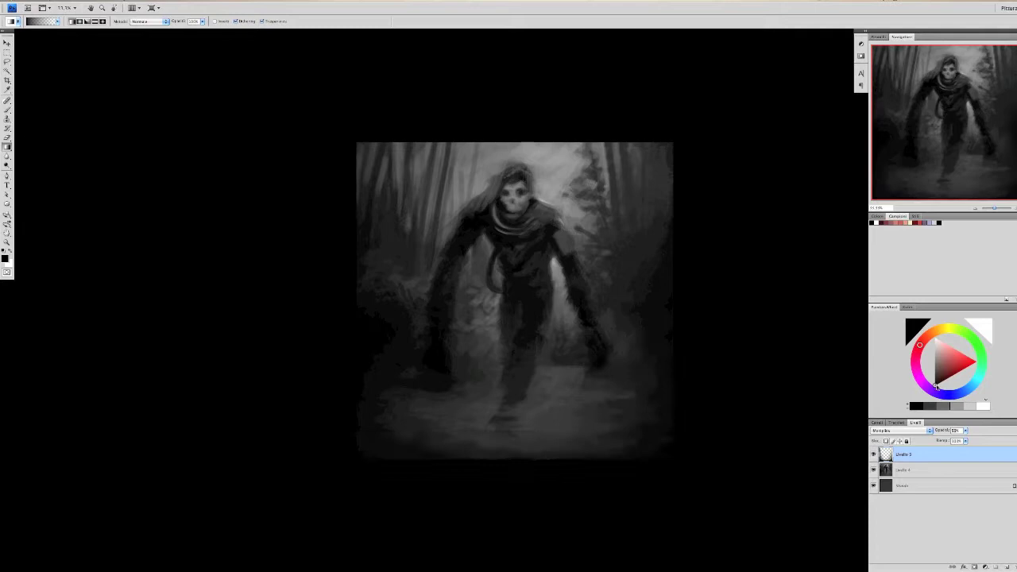
pyautogui.hotkey('ctrl', 'e')
pyautogui.press('b')
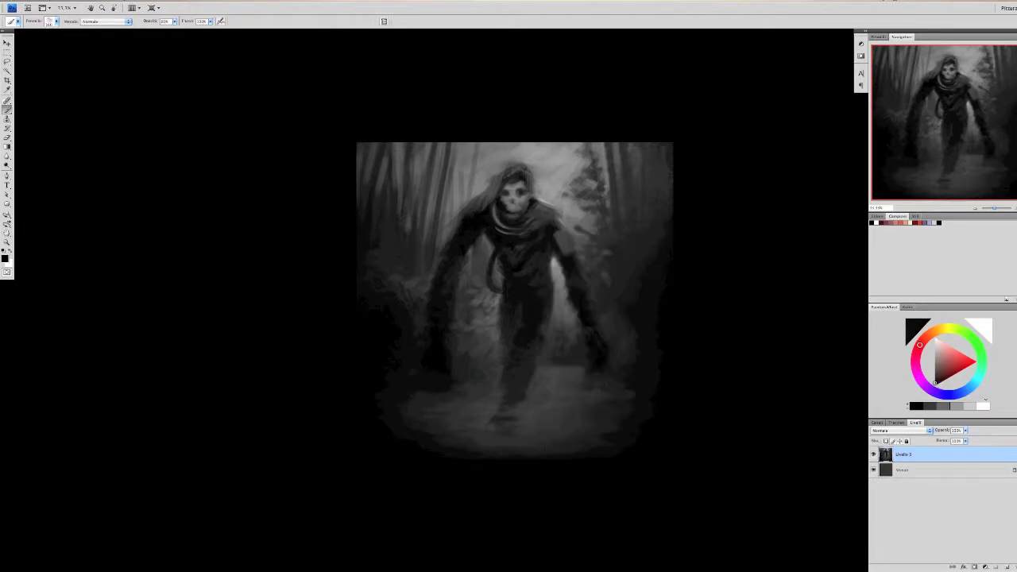
# Step: Redefine the dark leg and paint light water ripples around the foot and across the ground using sampled greys
pyautogui.moveTo(512, 342); pyautogui.dragTo(532, 398)
pyautogui.rightClick(548, 326)
pyautogui.press('Escape')
pyautogui.moveTo(537, 361)
pyautogui.mouseDown()
pyautogui.moveTo(538, 393)
pyautogui.moveTo(520, 413)
pyautogui.moveTo(529, 404)
pyautogui.moveTo(472, 422)
pyautogui.moveTo(592, 413)
pyautogui.moveTo(586, 394)
pyautogui.moveTo(610, 422)
pyautogui.mouseUp()
pyautogui.keyDown('alt'); pyautogui.click(533, 284); pyautogui.keyUp('alt')
pyautogui.keyDown('alt'); pyautogui.click(459, 407); pyautogui.keyUp('alt')
pyautogui.rightClick(600, 421)
pyautogui.click(635, 342)
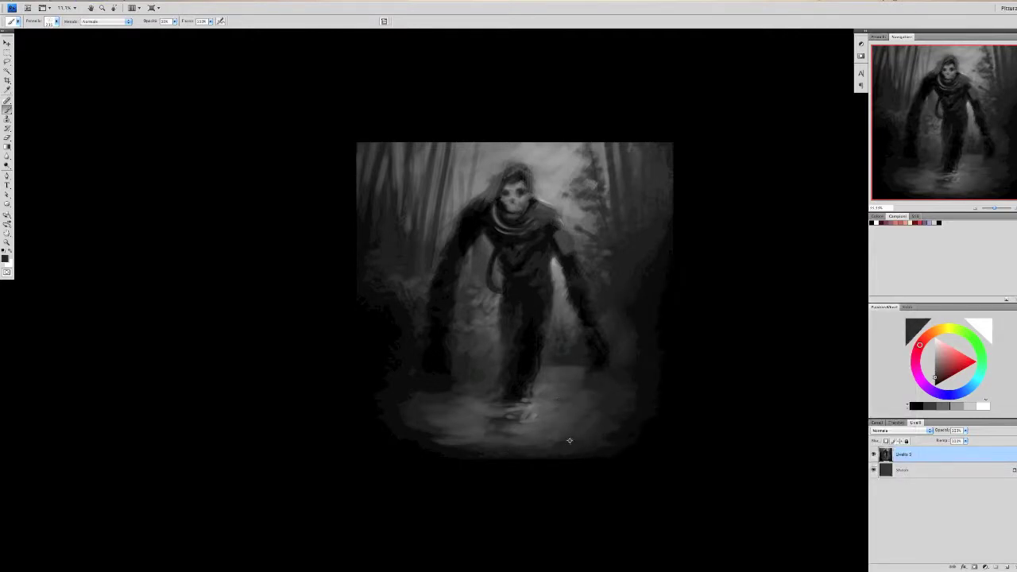
# Step: Adjust the brush and dab dark and light leaves onto the bush at the left edge using sampled greys
pyautogui.rightClick(374, 349)
pyautogui.click(493, 318)
pyautogui.press('Return')
pyautogui.rightClick(391, 276)
pyautogui.press('Return')
pyautogui.keyDown('alt'); pyautogui.click(398, 296); pyautogui.keyUp('alt')
pyautogui.keyDown('alt'); pyautogui.click(409, 305); pyautogui.keyUp('alt')
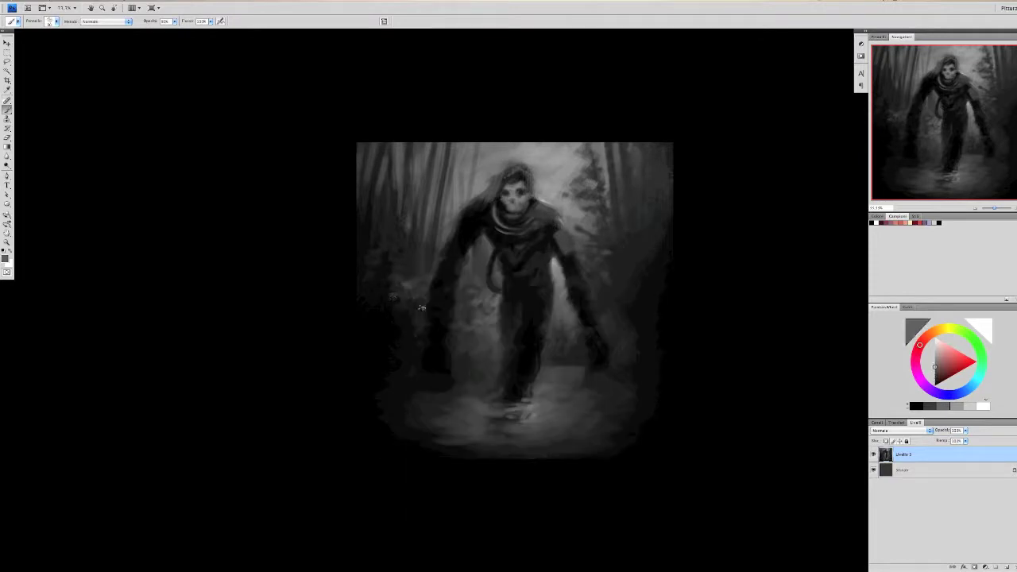
pyautogui.keyDown('alt'); pyautogui.click(381, 293); pyautogui.keyUp('alt')
# Step: Darken the upper-left tree trunks and paint loose hair strands on the left side of the creature's head
pyautogui.rightClick(395, 172)
pyautogui.press('Return')
pyautogui.keyDown('alt'); pyautogui.click(467, 163); pyautogui.keyUp('alt')
pyautogui.keyDown('alt'); pyautogui.click(479, 174); pyautogui.keyUp('alt')
pyautogui.rightClick(481, 195)
pyautogui.moveTo(497, 175); pyautogui.dragTo(475, 195)
pyautogui.press('Return')
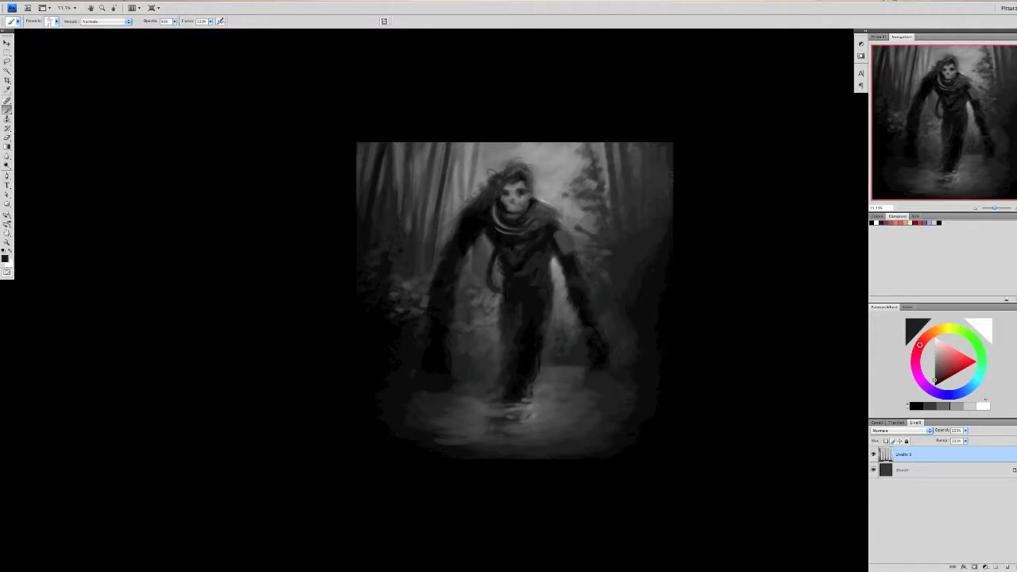
# Step: Paint wild hair strands on the right side of the head and refine the face, neck rings and clothing folds
pyautogui.moveTo(531, 166)
pyautogui.mouseDown()
pyautogui.moveTo(508, 192)
pyautogui.moveTo(526, 189)
pyautogui.moveTo(543, 198)
pyautogui.moveTo(537, 206)
pyautogui.mouseUp()
pyautogui.rightClick(532, 160)
pyautogui.press('Return')
pyautogui.keyDown('alt'); pyautogui.click(518, 181); pyautogui.keyUp('alt')
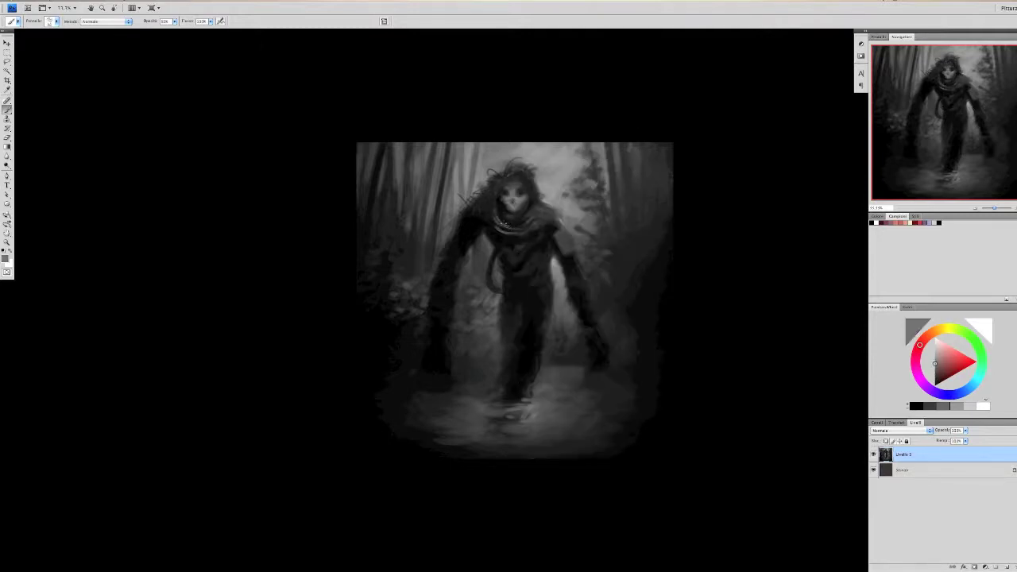
pyautogui.rightClick(538, 230)
pyautogui.press('Return')
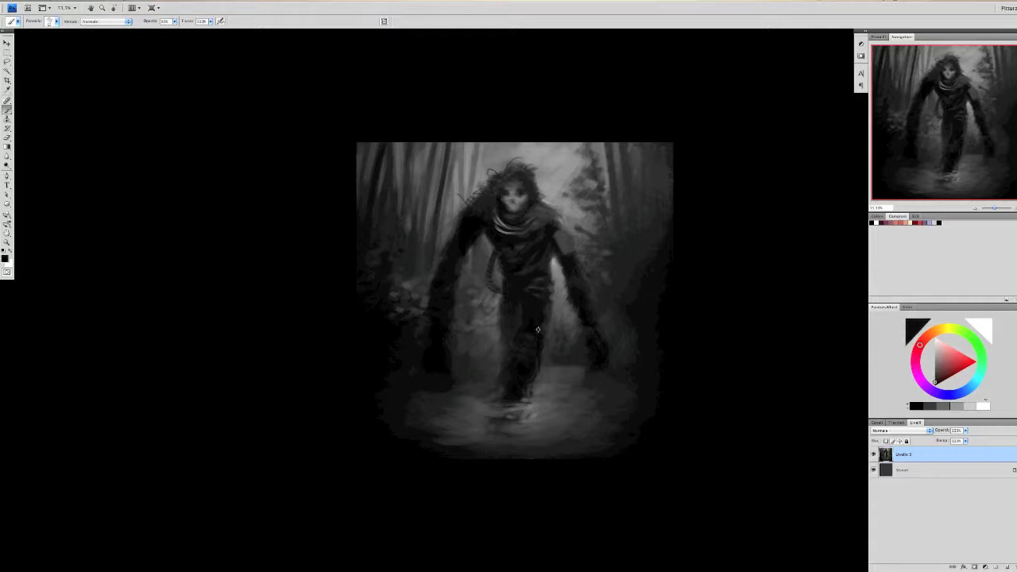
# Step: Paint light ripples across the base of the foot and touch up the leg edge and hair with sampled greys
pyautogui.keyDown('alt'); pyautogui.click(522, 410); pyautogui.keyUp('alt')
pyautogui.moveTo(491, 401); pyautogui.dragTo(528, 398)
pyautogui.keyDown('alt'); pyautogui.click(534, 384); pyautogui.keyUp('alt')
pyautogui.keyDown('alt'); pyautogui.click(531, 182); pyautogui.keyUp('alt')
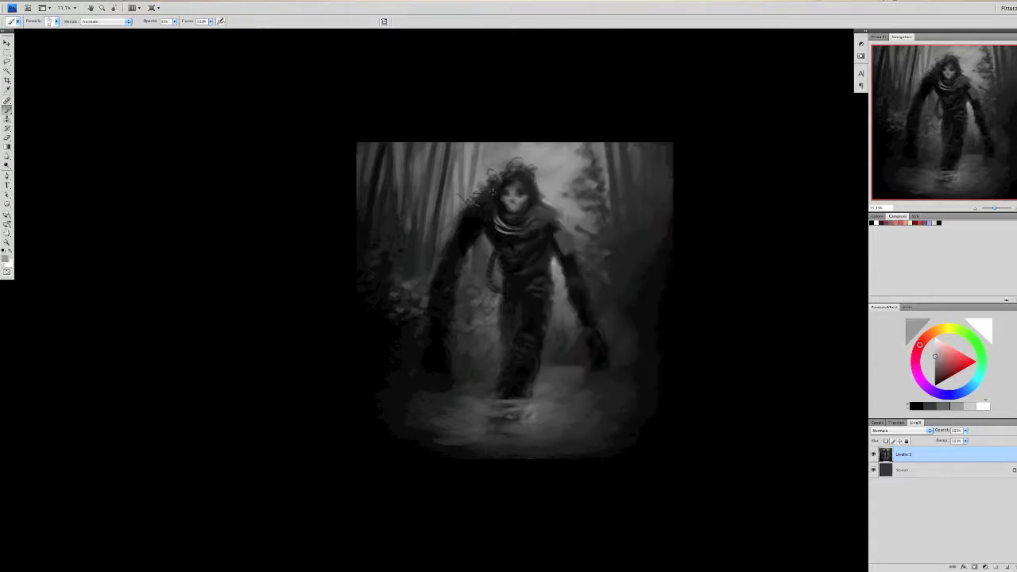
# Step: Paint thin distant trunks in the misty gap between the leg and the arm on the right
pyautogui.keyDown('alt'); pyautogui.click(702, 326); pyautogui.keyUp('alt')
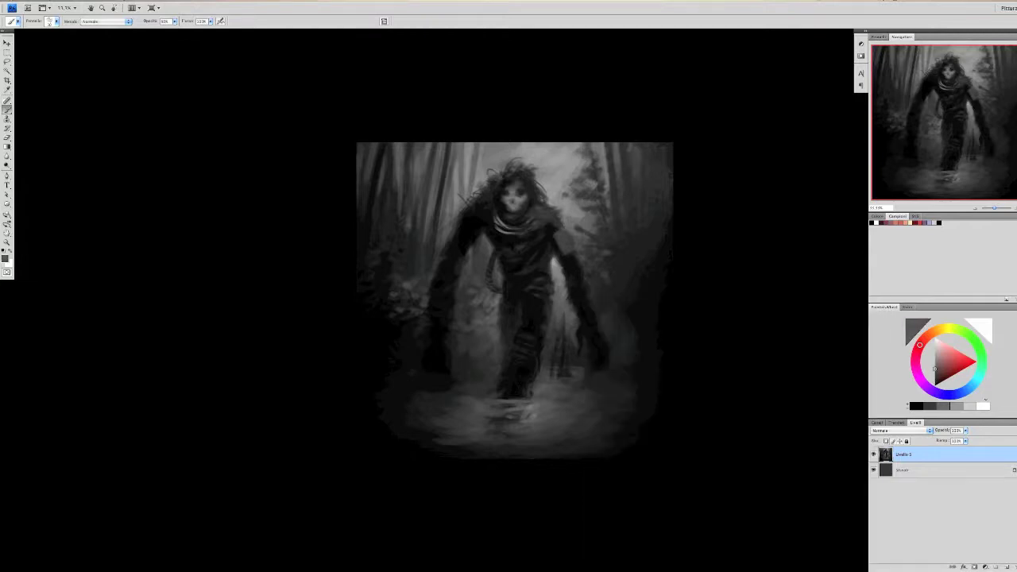
pyautogui.rightClick(575, 287)
pyautogui.press('Escape')
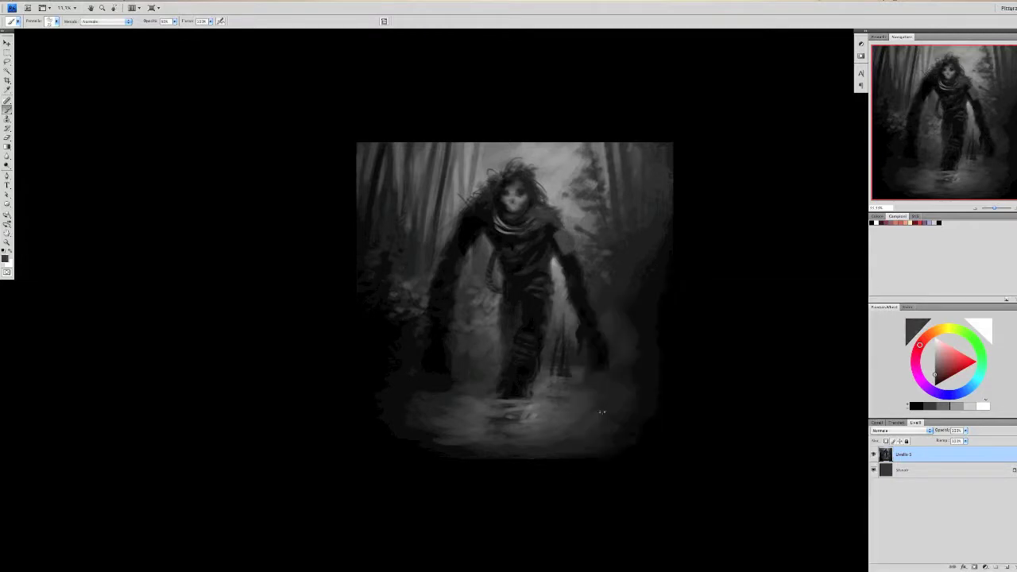
# Step: Paint the leg's dark reflection in the water and darken the wrappings around the leg
pyautogui.rightClick(573, 306)
pyautogui.press('d')
pyautogui.moveTo(544, 409)
pyautogui.mouseDown()
pyautogui.moveTo(495, 438)
pyautogui.moveTo(528, 429)
pyautogui.mouseUp()
pyautogui.moveTo(505, 343)
pyautogui.mouseDown()
pyautogui.moveTo(512, 313)
pyautogui.moveTo(518, 325)
pyautogui.moveTo(547, 317)
pyautogui.moveTo(548, 334)
pyautogui.mouseUp()
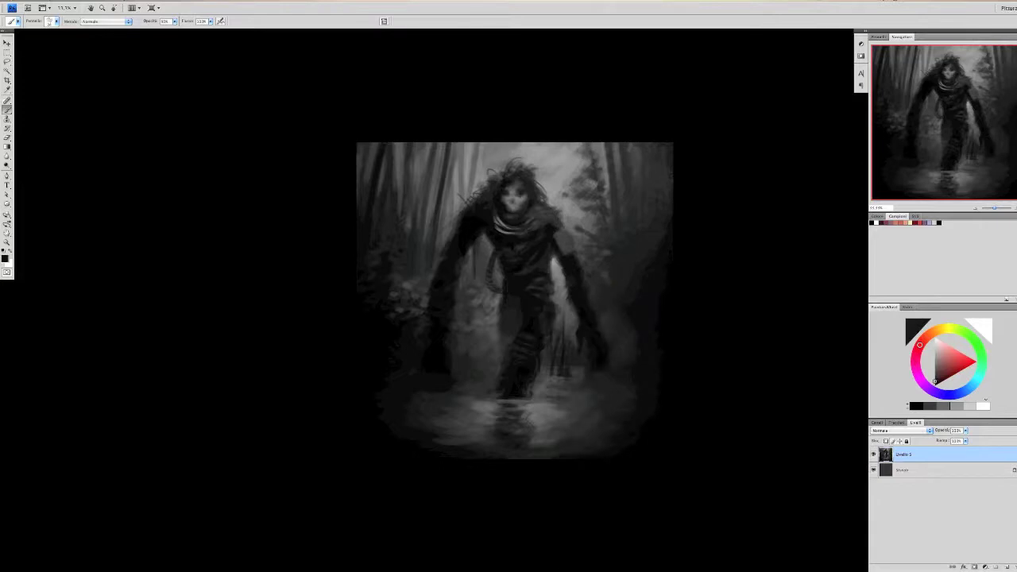
# Step: Refine the torso folds and paint shaggy dark strands over the right shoulder using sampled greys
pyautogui.rightClick(515, 248)
pyautogui.press('Escape')
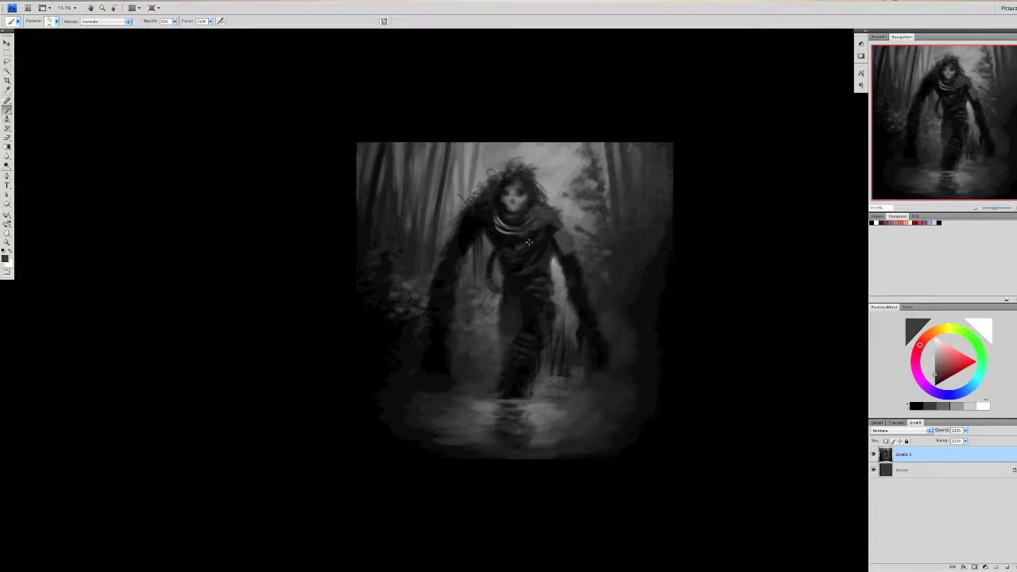
pyautogui.keyDown('alt'); pyautogui.click(562, 239); pyautogui.keyUp('alt')
pyautogui.keyDown('alt'); pyautogui.click(528, 210); pyautogui.keyUp('alt')
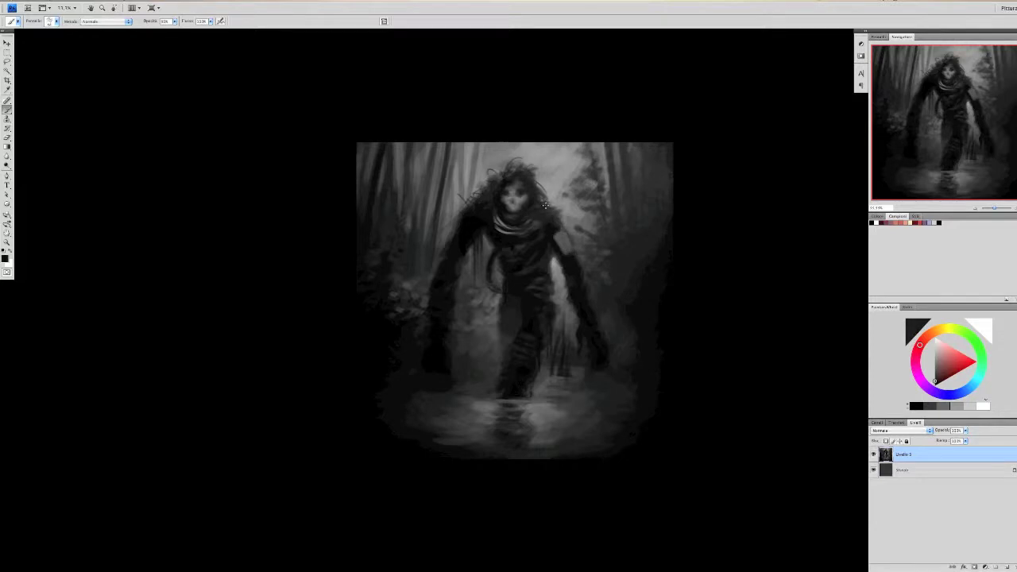
pyautogui.rightClick(564, 221)
pyautogui.press('Escape')
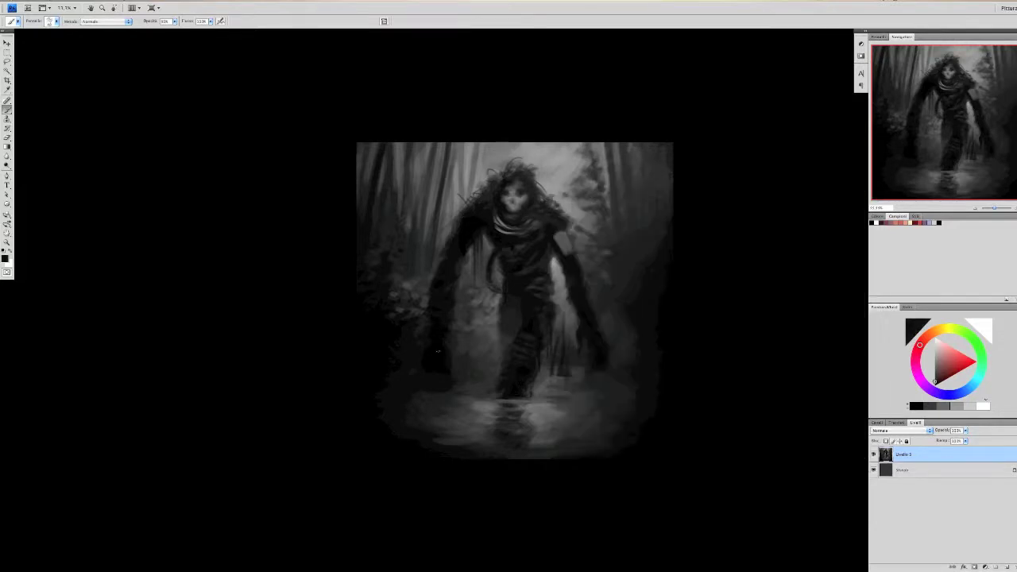
# Step: Lasso the arm on the right, warp it outwards into a more curved shape, and deselect it
pyautogui.press('l')
pyautogui.moveTo(546, 222); pyautogui.dragTo(548, 239)
pyautogui.rightClick(585, 263)
pyautogui.click(613, 352)
pyautogui.moveTo(596, 279); pyautogui.dragTo(605, 302)
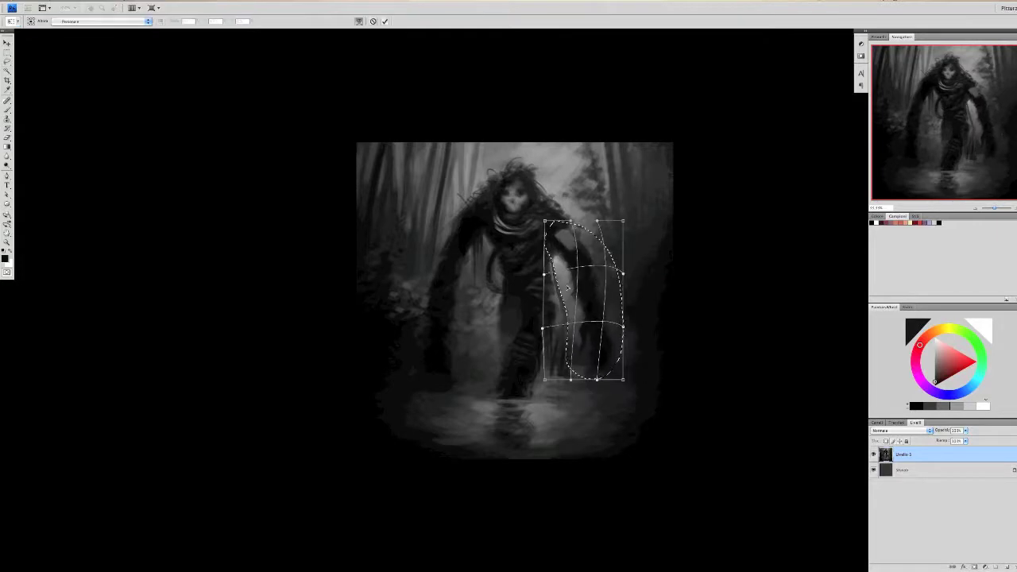
pyautogui.press('Return')
pyautogui.hotkey('ctrl', 'd')
# Step: Repaint the gap and edges around the warped arm with sampled light and dark greys
pyautogui.press('b')
pyautogui.keyDown('alt'); pyautogui.click(553, 271); pyautogui.keyUp('alt')
pyautogui.rightClick(566, 269)
pyautogui.press('Escape')
pyautogui.keyDown('alt'); pyautogui.click(548, 290); pyautogui.keyUp('alt')
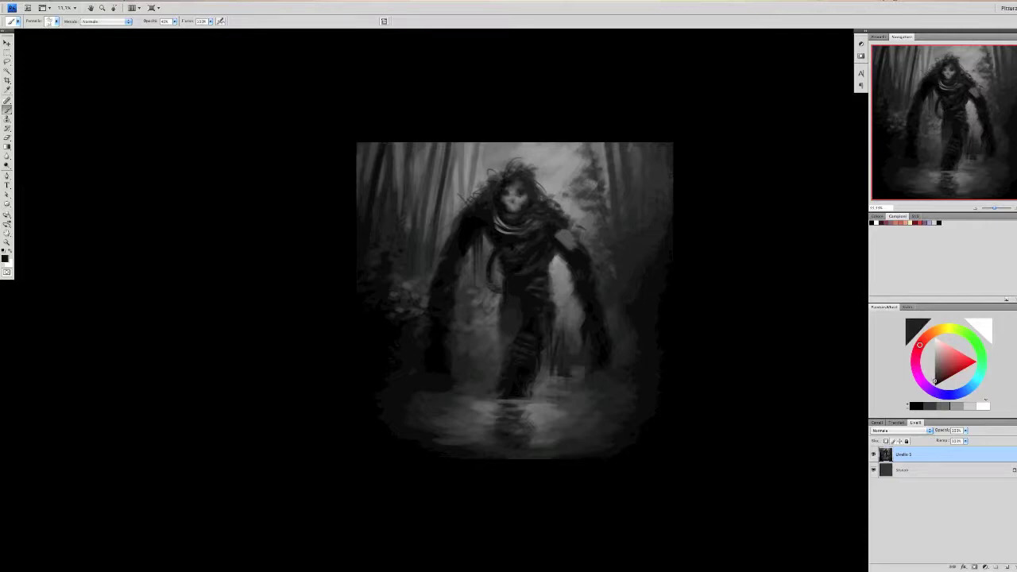
pyautogui.rightClick(561, 216)
pyautogui.press('Escape')
# Step: Paint dark looping cords hanging between the torso and both arms
pyautogui.moveTo(556, 251)
pyautogui.mouseDown()
pyautogui.moveTo(552, 271)
pyautogui.moveTo(565, 293)
pyautogui.mouseUp()
pyautogui.keyDown('alt'); pyautogui.click(562, 288); pyautogui.keyUp('alt')
pyautogui.keyDown('alt'); pyautogui.click(472, 242); pyautogui.keyUp('alt')
pyautogui.rightClick(512, 330)
pyautogui.press('Escape')
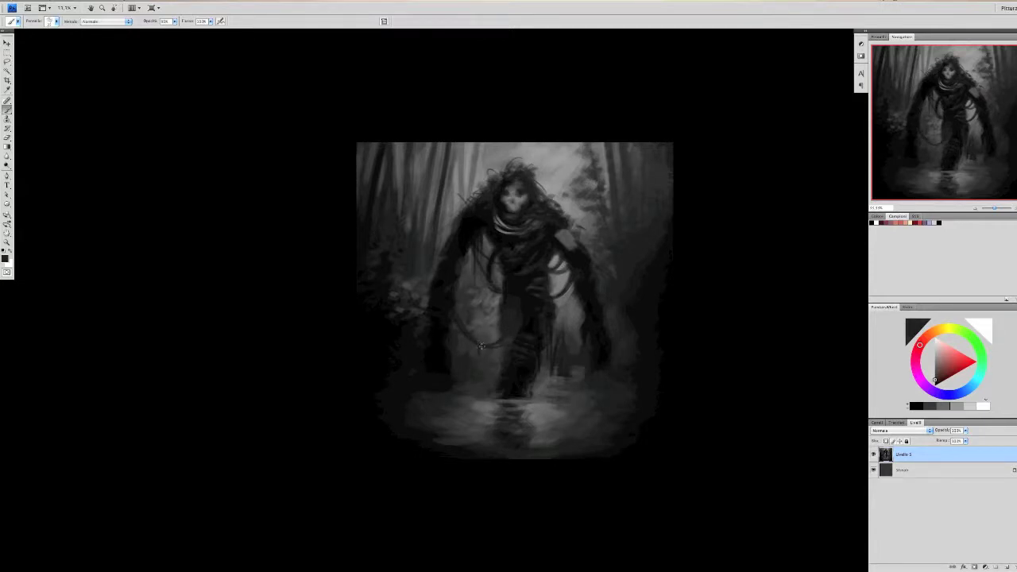
# Step: Reshape the skull face with darker shading and refine the neck rings and shoulder edge using sampled greys
pyautogui.keyDown('alt'); pyautogui.click(515, 208); pyautogui.keyUp('alt')
pyautogui.keyDown('alt'); pyautogui.click(525, 199); pyautogui.keyUp('alt')
pyautogui.moveTo(516, 182); pyautogui.dragTo(504, 202)
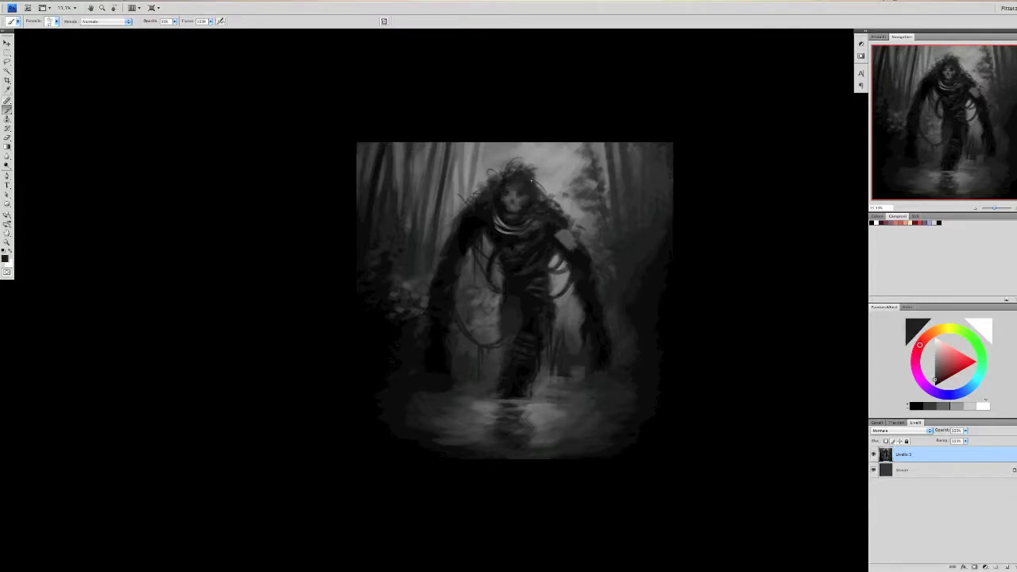
pyautogui.keyDown('alt'); pyautogui.click(531, 181); pyautogui.keyUp('alt')
pyautogui.keyDown('alt'); pyautogui.click(522, 214); pyautogui.keyUp('alt')
pyautogui.keyDown('alt'); pyautogui.click(523, 215); pyautogui.keyUp('alt')
pyautogui.keyDown('alt'); pyautogui.click(498, 224); pyautogui.keyUp('alt')
pyautogui.keyDown('alt'); pyautogui.click(558, 233); pyautogui.keyUp('alt')
pyautogui.keyDown('alt'); pyautogui.click(578, 248); pyautogui.keyUp('alt')
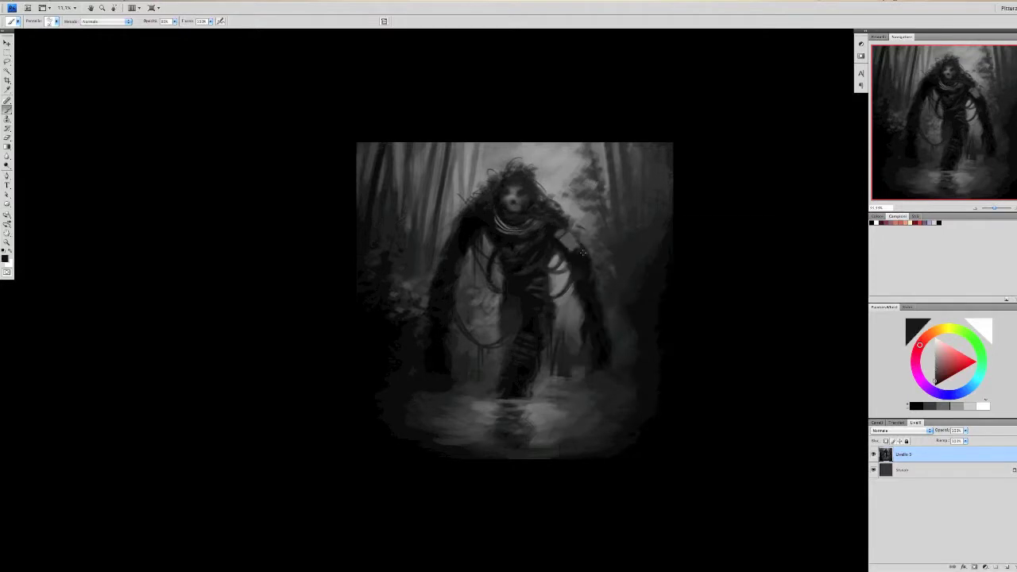
# Step: Paint a carved light and dark pattern on the plate at the right shoulder using sampled greys
pyautogui.keyDown('alt'); pyautogui.click(566, 240); pyautogui.keyUp('alt')
pyautogui.click(566, 239)
pyautogui.keyDown('alt'); pyautogui.click(569, 242); pyautogui.keyUp('alt')
pyautogui.keyDown('alt'); pyautogui.click(567, 240); pyautogui.keyUp('alt')
pyautogui.keyDown('alt'); pyautogui.click(568, 240); pyautogui.keyUp('alt')
pyautogui.keyDown('alt'); pyautogui.click(567, 240); pyautogui.keyUp('alt')
pyautogui.keyDown('alt'); pyautogui.click(568, 240); pyautogui.keyUp('alt')
pyautogui.keyDown('alt'); pyautogui.click(569, 241); pyautogui.keyUp('alt')
# Step: Refine the leg and paint hanging shreds and light water streaks around the foot with sampled greys
pyautogui.keyDown('alt'); pyautogui.click(496, 370); pyautogui.keyUp('alt')
pyautogui.keyDown('alt'); pyautogui.click(497, 371); pyautogui.keyUp('alt')
pyautogui.rightClick(574, 272)
pyautogui.press('Escape')
pyautogui.keyDown('alt'); pyautogui.click(532, 341); pyautogui.keyUp('alt')
pyautogui.keyDown('alt'); pyautogui.click(579, 302); pyautogui.keyUp('alt')
pyautogui.keyDown('alt'); pyautogui.click(528, 393); pyautogui.keyUp('alt')
pyautogui.keyDown('alt'); pyautogui.click(556, 397); pyautogui.keyUp('alt')
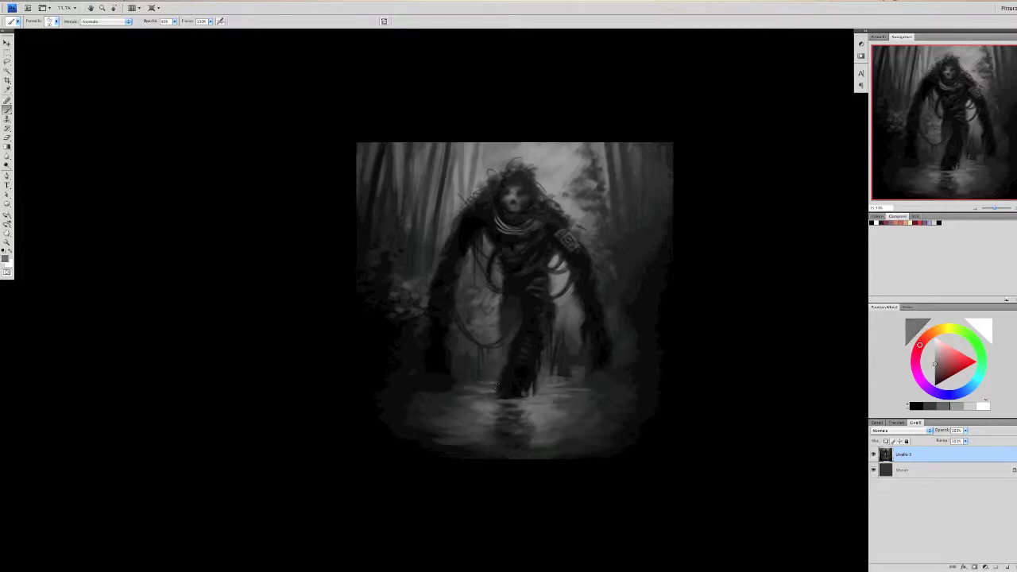
# Step: Darken the leg and foot and break up their water reflection with light horizontal ripples
pyautogui.keyDown('alt'); pyautogui.click(539, 332); pyautogui.keyUp('alt')
pyautogui.keyDown('alt'); pyautogui.click(522, 393); pyautogui.keyUp('alt')
pyautogui.keyDown('alt'); pyautogui.click(534, 320); pyautogui.keyUp('alt')
pyautogui.rightClick(534, 319)
pyautogui.press('Escape')
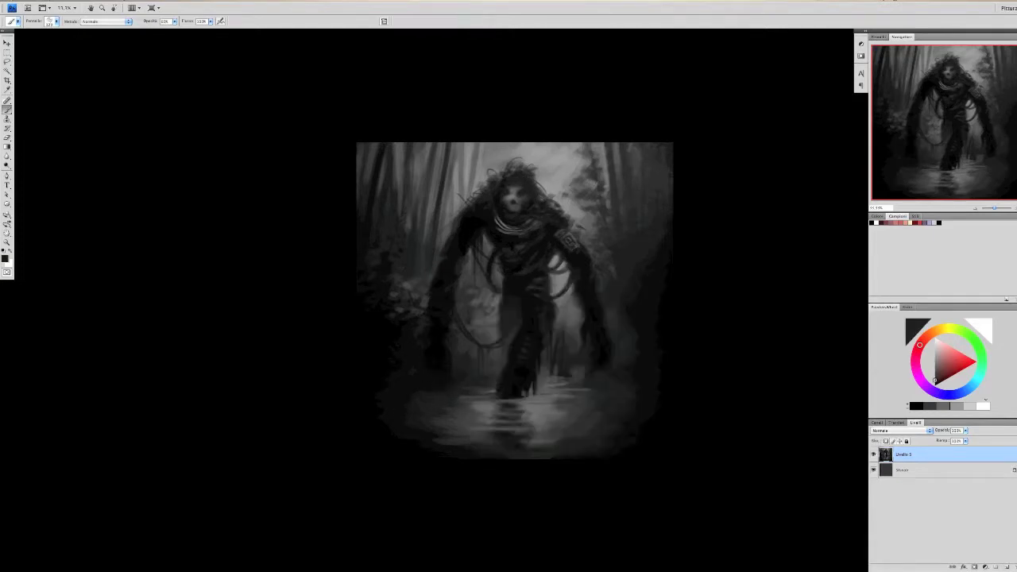
# Step: Paint long, clawed fingers on the hand on the right using sampled dark and background greys
pyautogui.keyDown('alt'); pyautogui.click(588, 342); pyautogui.keyUp('alt')
pyautogui.moveTo(590, 349); pyautogui.dragTo(592, 362)
pyautogui.keyDown('alt'); pyautogui.click(604, 369); pyautogui.keyUp('alt')
pyautogui.keyDown('alt'); pyautogui.click(616, 356); pyautogui.keyUp('alt')
pyautogui.keyDown('alt'); pyautogui.click(613, 361); pyautogui.keyUp('alt')
pyautogui.moveTo(607, 369); pyautogui.dragTo(597, 367)
pyautogui.keyDown('alt'); pyautogui.click(596, 365); pyautogui.keyUp('alt')
pyautogui.keyDown('alt'); pyautogui.click(594, 364); pyautogui.keyUp('alt')
# Step: Add a new layer and paint long dark claws on the hand on the left
pyautogui.keyDown('alt'); pyautogui.click(438, 335); pyautogui.keyUp('alt')
pyautogui.rightClick(438, 335)
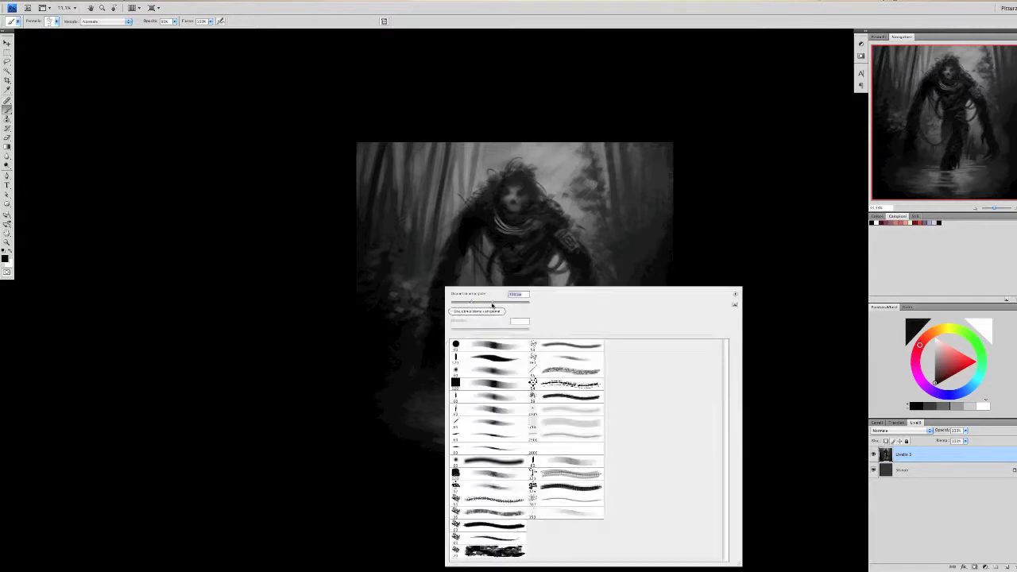
pyautogui.press('Escape')
pyautogui.hotkey('ctrl', 'shift', 'alt', 'n')
pyautogui.rightClick(459, 336)
pyautogui.press('Escape')
pyautogui.press('alt')
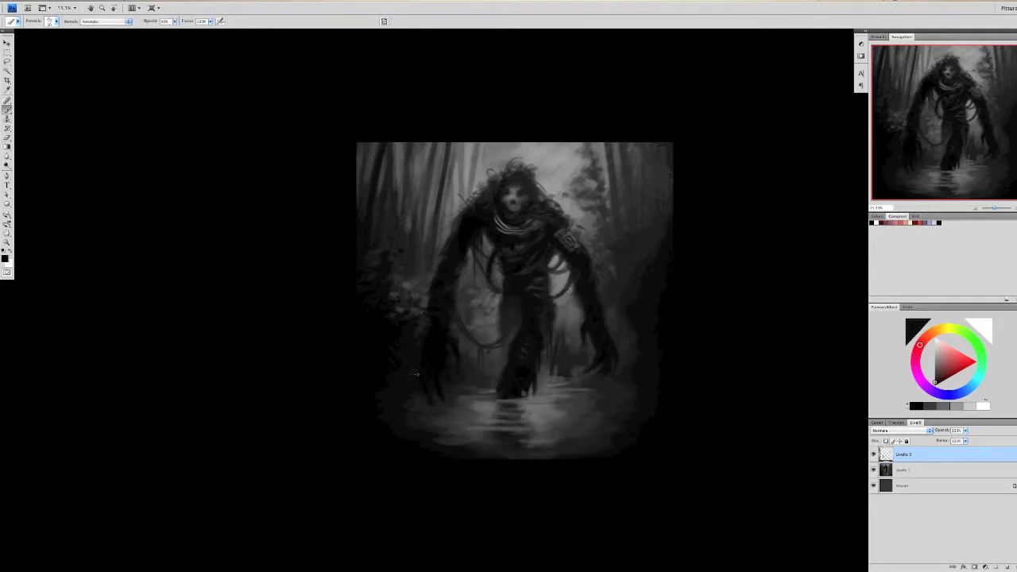
# Step: Extend the left hand's claws towards the water and refine the dark texture on the arm and torso
pyautogui.rightClick(420, 400)
pyautogui.press('Escape')
pyautogui.press('alt')
pyautogui.rightClick(440, 380)
pyautogui.press('Escape')
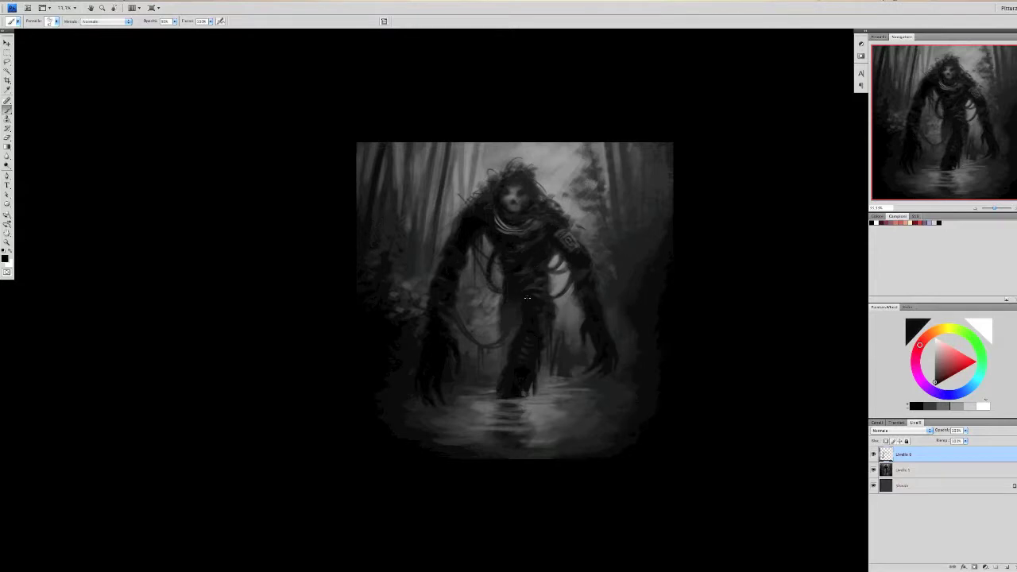
# Step: Choose a textured brush and paint dark texture over the right side of the forest and the lower ground
pyautogui.rightClick(656, 318)
pyautogui.doubleClick(776, 500)
pyautogui.rightClick(649, 326)
pyautogui.press('Escape')
pyautogui.click(660, 342)
pyautogui.moveTo(484, 433)
pyautogui.mouseDown()
pyautogui.moveTo(429, 441)
pyautogui.moveTo(383, 397)
pyautogui.moveTo(487, 454)
pyautogui.moveTo(624, 411)
pyautogui.mouseUp()
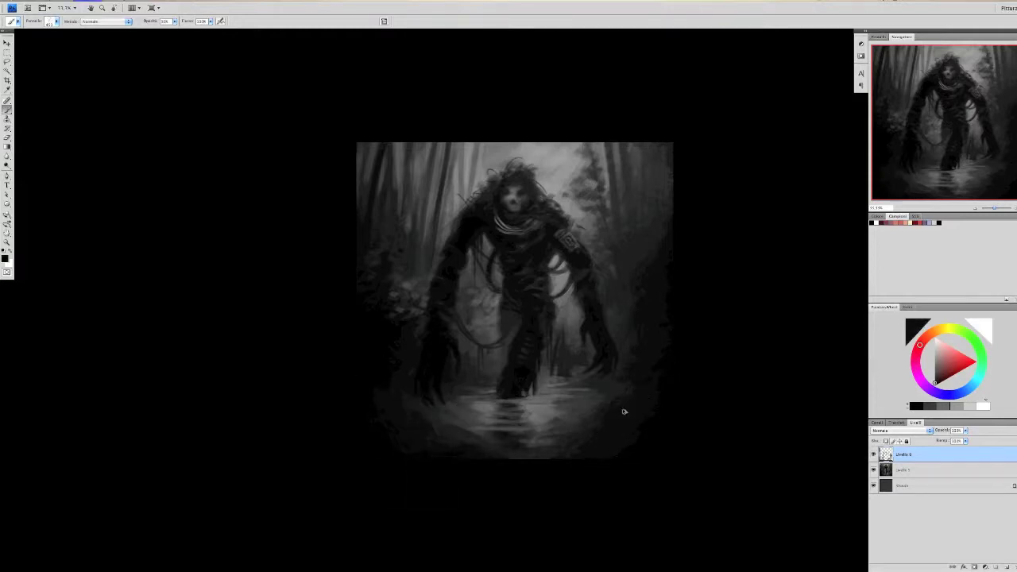
# Step: Add a new layer and merge it with the two painting layers beneath, leaving the background separate
pyautogui.hotkey('ctrl', 'shift', 'alt', 'n')
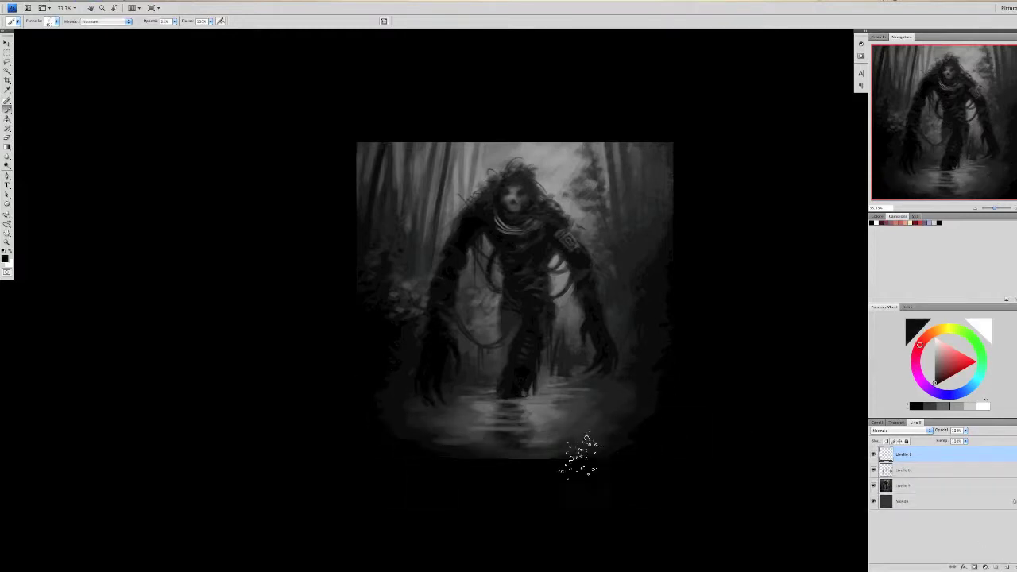
pyautogui.keyDown('shift'); pyautogui.click(903, 485); pyautogui.keyUp('shift')
pyautogui.rightClick(905, 469)
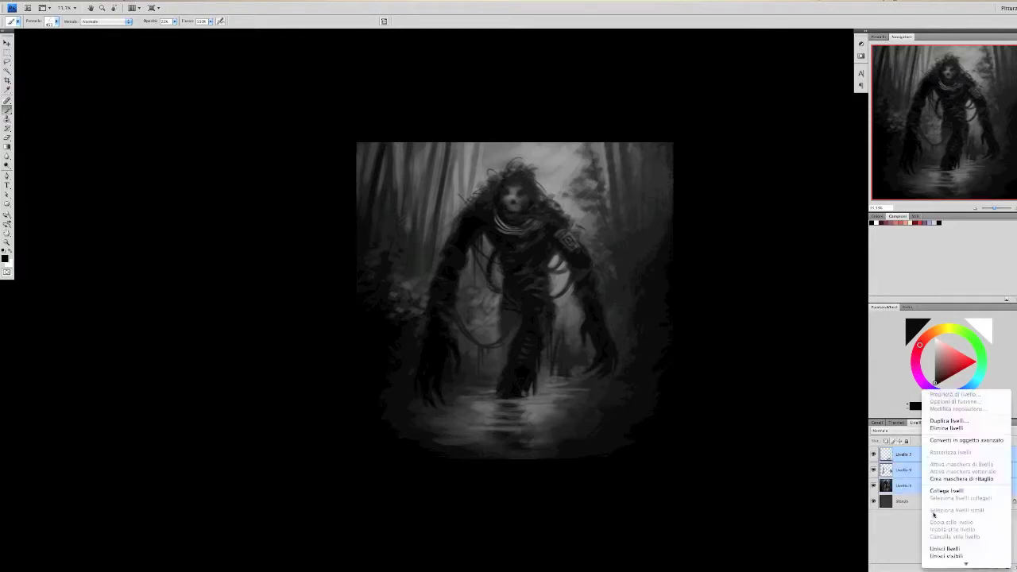
pyautogui.click(889, 537)
# Step: Create a white radial gradient glow behind the head on a new layer set to Overlay
pyautogui.press('x')
pyautogui.click(8, 147)
pyautogui.moveTo(545, 170); pyautogui.dragTo(508, 231)
pyautogui.hotkey('ctrl', 'z')
pyautogui.hotkey('ctrl', 'shift', 'alt', 'n')
pyautogui.moveTo(540, 196); pyautogui.dragTo(488, 282)
pyautogui.hotkey('shift', 'alt', 'o')
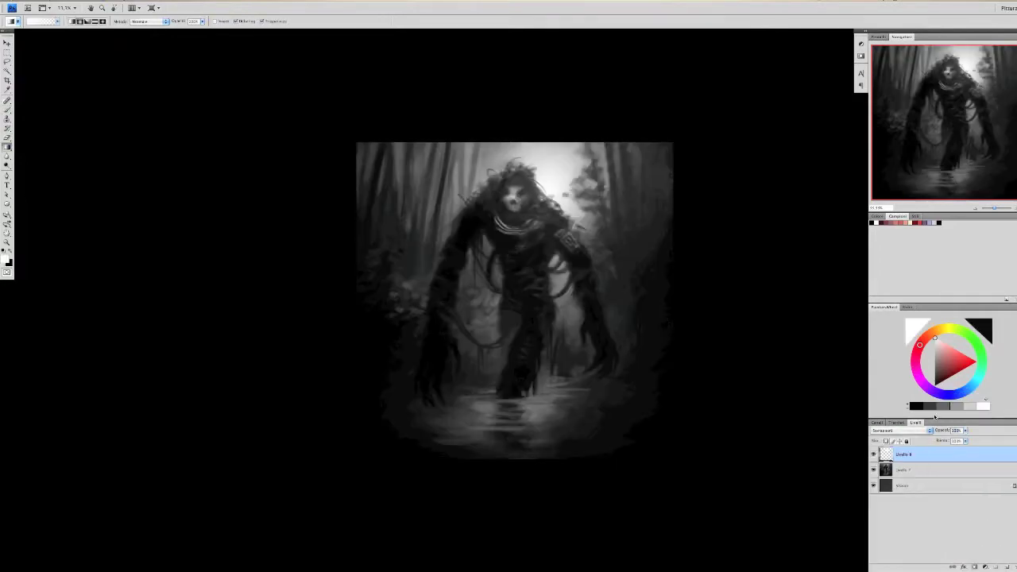
# Step: Add a layer with a white-to-black radial gradient around the creature, set it to Overlay, and adjust its opacity
pyautogui.hotkey('ctrl', 'shift', 'alt', 'n')
pyautogui.press('x')
pyautogui.hotkey('shift', 'g')
pyautogui.hotkey('alt', 'BackSpace')
pyautogui.moveTo(946, 432); pyautogui.dragTo(914, 432)
pyautogui.press('x')
pyautogui.hotkey('shift', 'g')
pyautogui.moveTo(512, 231); pyautogui.dragTo(604, 374)
pyautogui.hotkey('shift', 'alt', 'o')
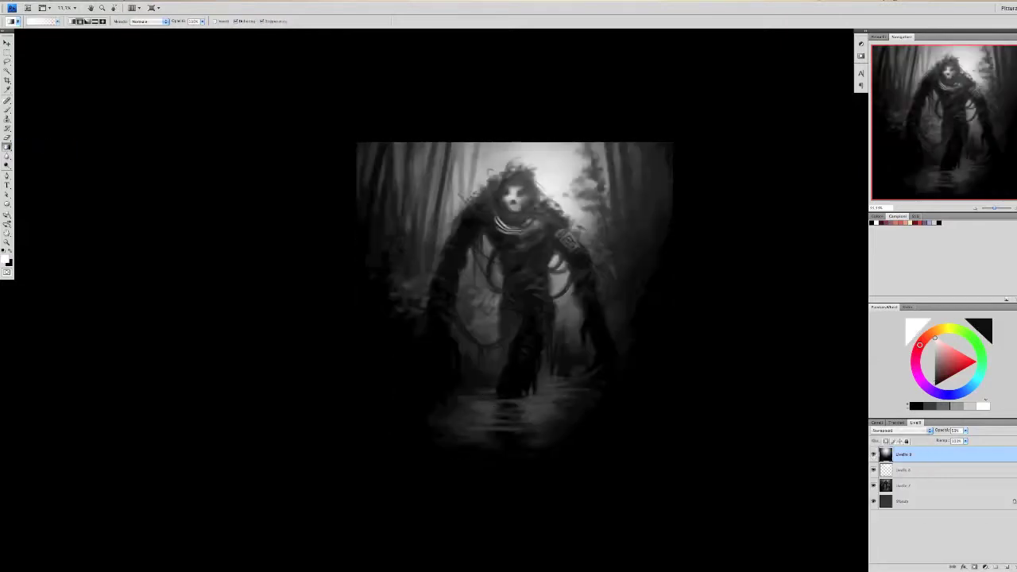
pyautogui.moveTo(935, 429)
pyautogui.mouseDown()
pyautogui.moveTo(950, 419)
pyautogui.moveTo(949, 431)
pyautogui.mouseUp()
# Step: Hide both gradient layers, paint grey trunks behind the head on a new layer above the painting, and set it to Darken
pyautogui.click(905, 485)
pyautogui.click(996, 566)
pyautogui.press('b')
pyautogui.rightClick(534, 257)
pyautogui.rightClick(620, 243)
pyautogui.press('Escape')
pyautogui.moveTo(873, 454); pyautogui.dragTo(873, 470)
pyautogui.keyDown('alt'); pyautogui.click(589, 171); pyautogui.keyUp('alt')
pyautogui.moveTo(559, 144); pyautogui.dragTo(560, 192)
pyautogui.keyDown('alt'); pyautogui.click(589, 171); pyautogui.keyUp('alt')
pyautogui.hotkey('shift', 'alt', 'k')
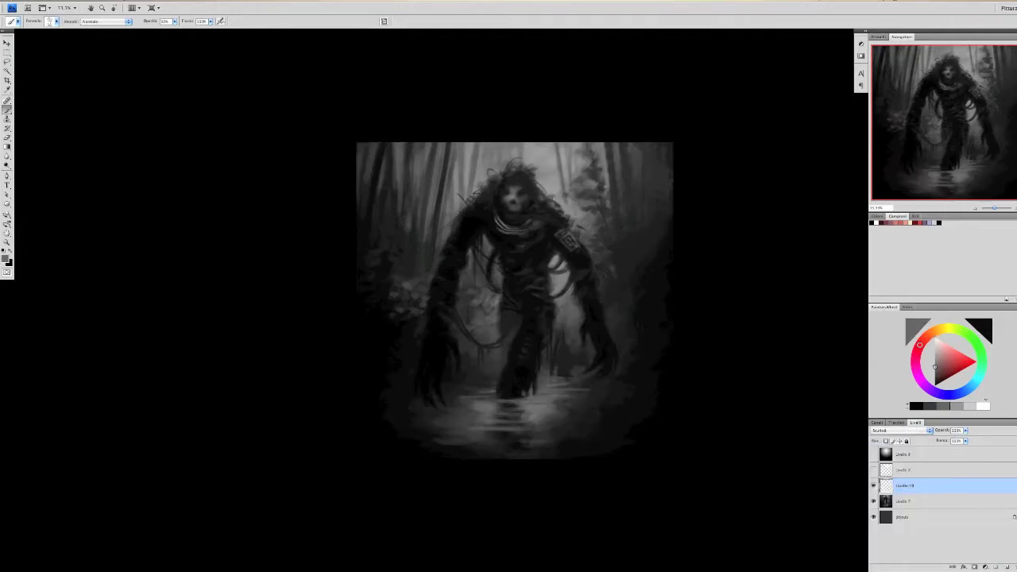
# Step: Soften the new trunks beside the head with the Eraser and show both gradient layers again
pyautogui.press('e')
pyautogui.rightClick(542, 169)
pyautogui.press('Escape')
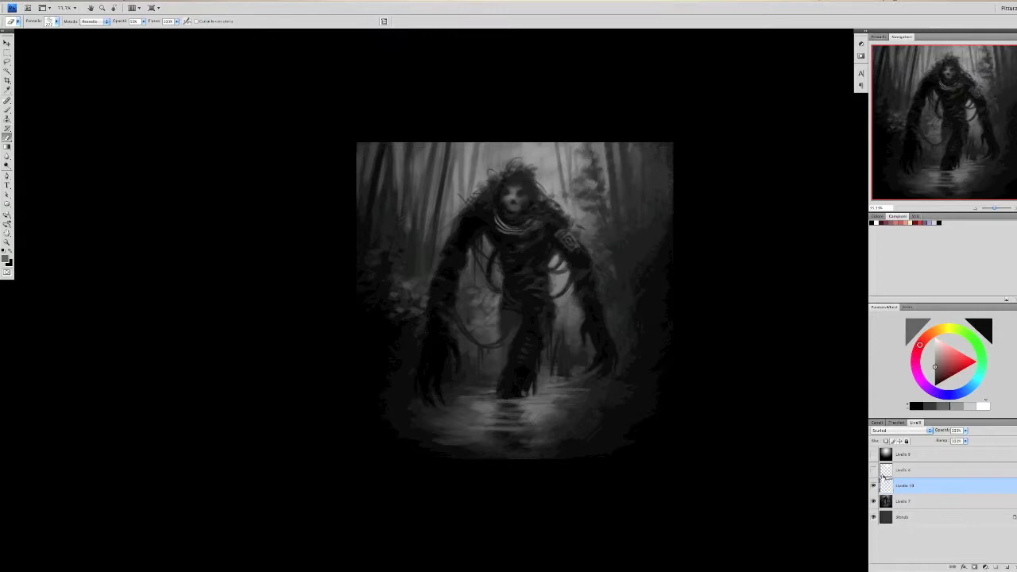
pyautogui.moveTo(873, 453); pyautogui.dragTo(873, 469)
# Step: Sign the painting on a new layer in light grey, then shrink the signature and place it in the lower-right corner
pyautogui.hotkey('ctrl', 'shift', 'alt', 'n')
pyautogui.rightClick(602, 319)
pyautogui.click(631, 430)
pyautogui.hotkey('ctrl', 't')
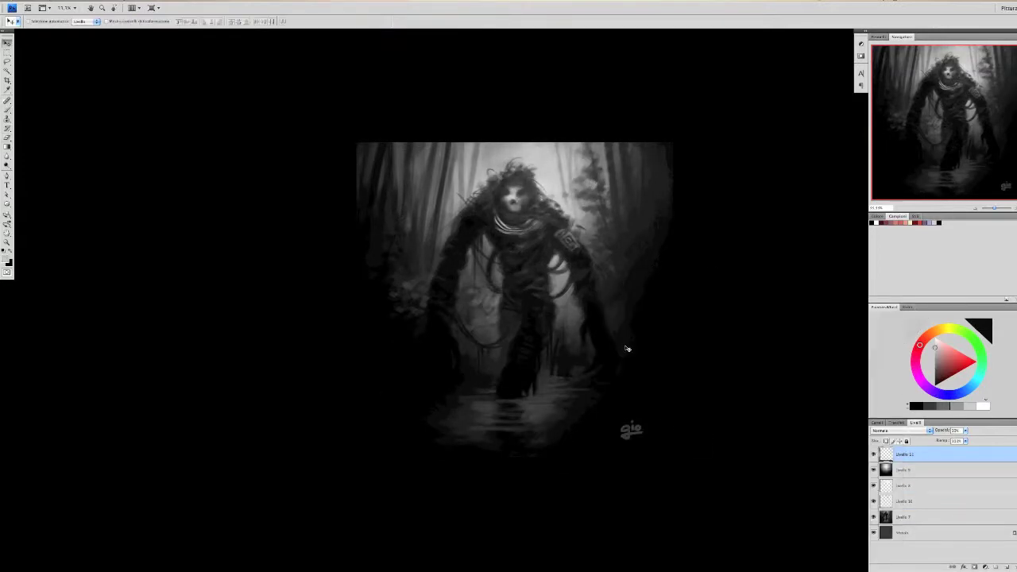
pyautogui.press('Return')
pyautogui.press('v')
pyautogui.moveTo(617, 420); pyautogui.dragTo(648, 444)
# Step: Add a new layer set to Overlay and choose a large soft round brush
pyautogui.hotkey('ctrl', 'shift', 'alt', 'n')
pyautogui.press('b')
pyautogui.rightClick(486, 256)
pyautogui.rightClick(471, 229)
pyautogui.doubleClick(534, 270)
pyautogui.click(901, 429)
pyautogui.click(898, 548)
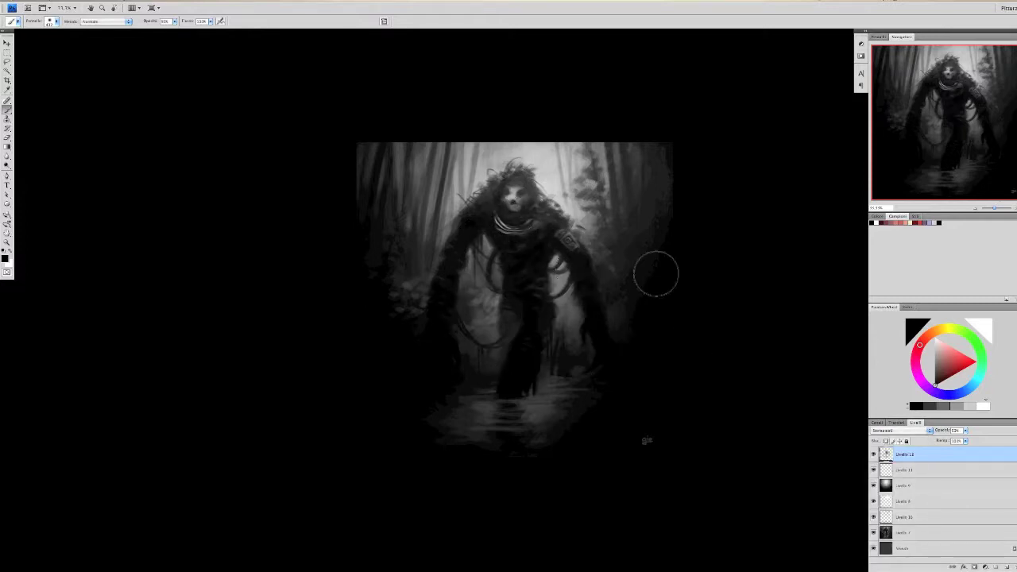
# Step: Brush soft light over the body, right shoulder, left trunks and water to strengthen the contrast
pyautogui.press('x')
pyautogui.press('x')
pyautogui.press('x')
pyautogui.moveTo(549, 313); pyautogui.dragTo(575, 198)
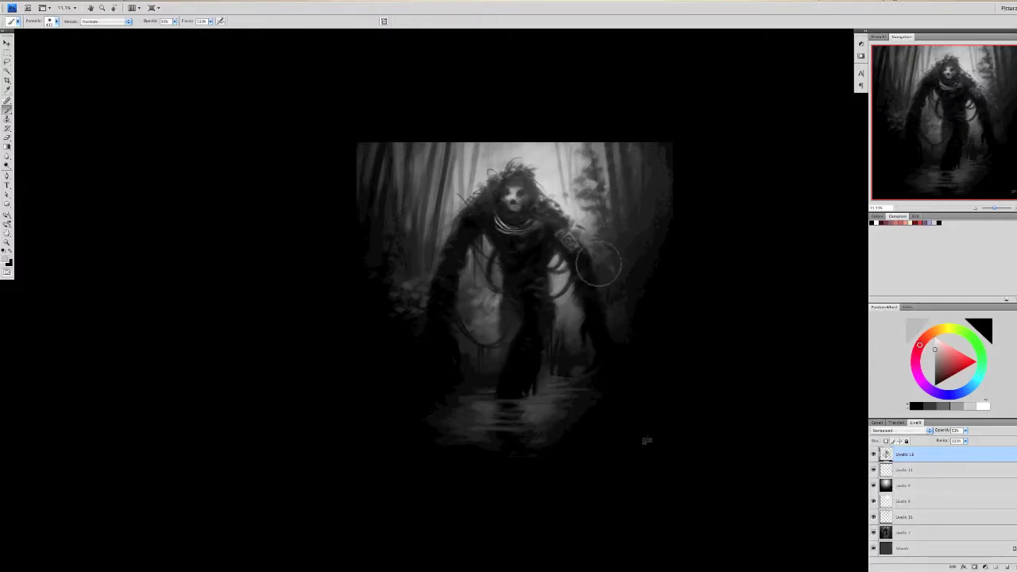
pyautogui.moveTo(599, 263)
pyautogui.mouseDown()
pyautogui.moveTo(473, 176)
pyautogui.moveTo(425, 186)
pyautogui.mouseUp()
pyautogui.moveTo(556, 382); pyautogui.dragTo(528, 409)
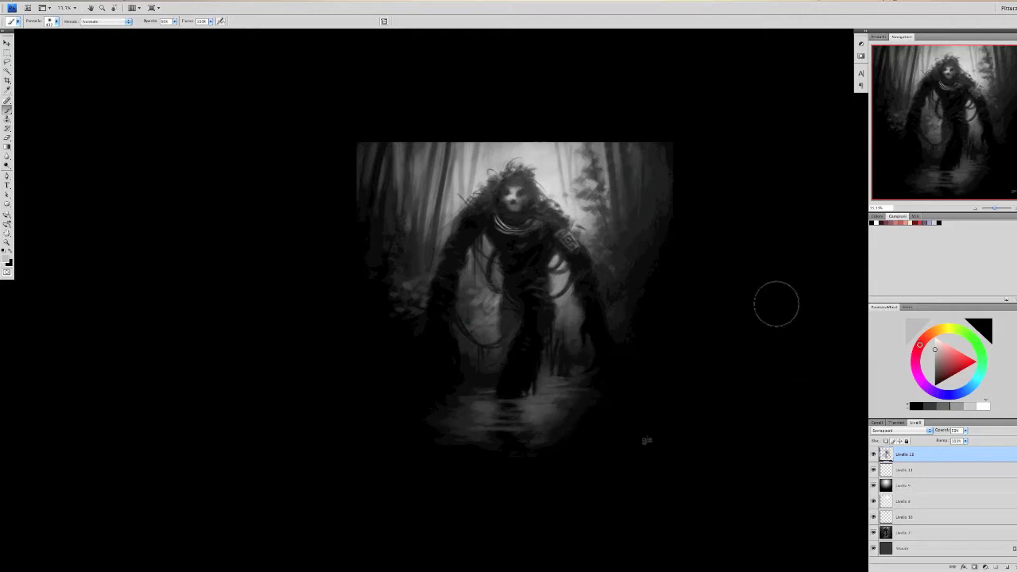